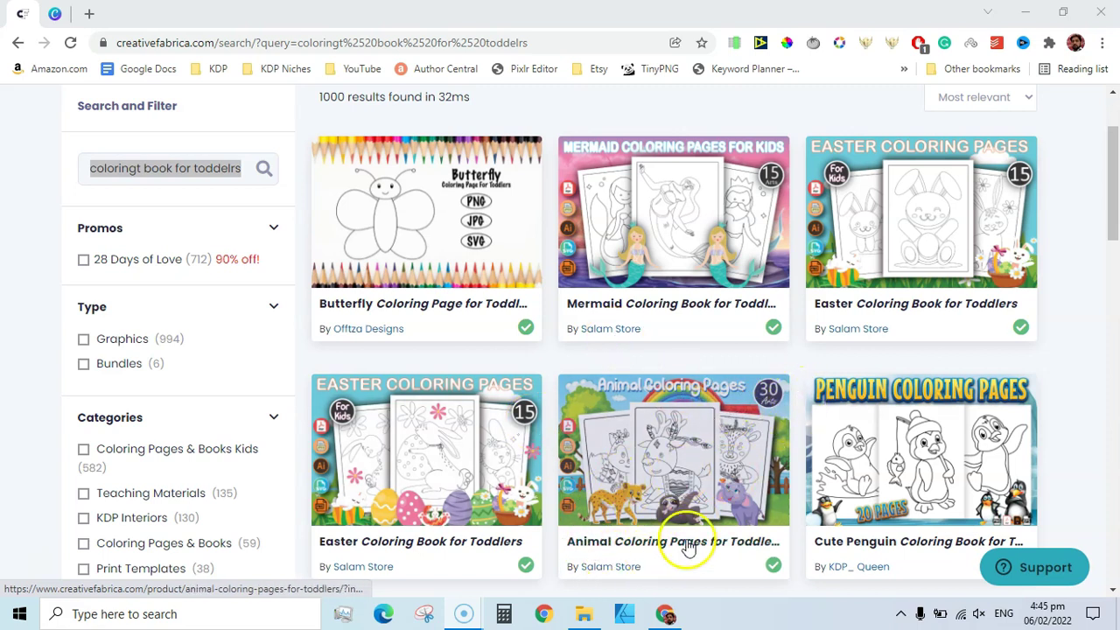
- Browse the search results and the coloring images folder to check the mushroom image
{"action": "left_click_drag", "start_coordinate": [1107, 112], "coordinate": [1109, 93]}
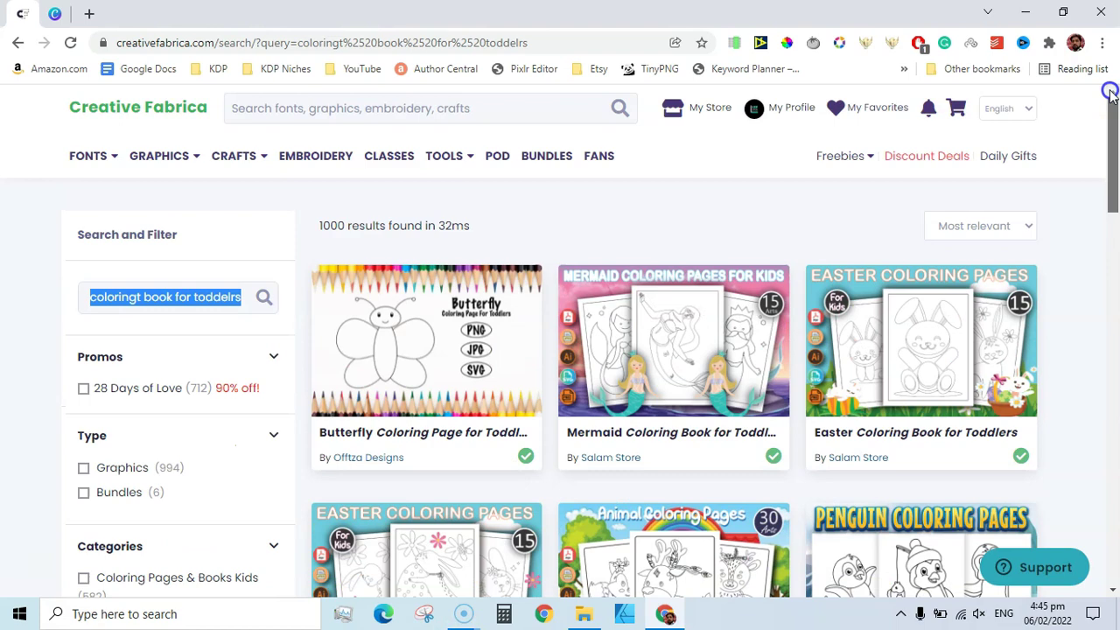
{"action": "left_click", "coordinate": [203, 253]}
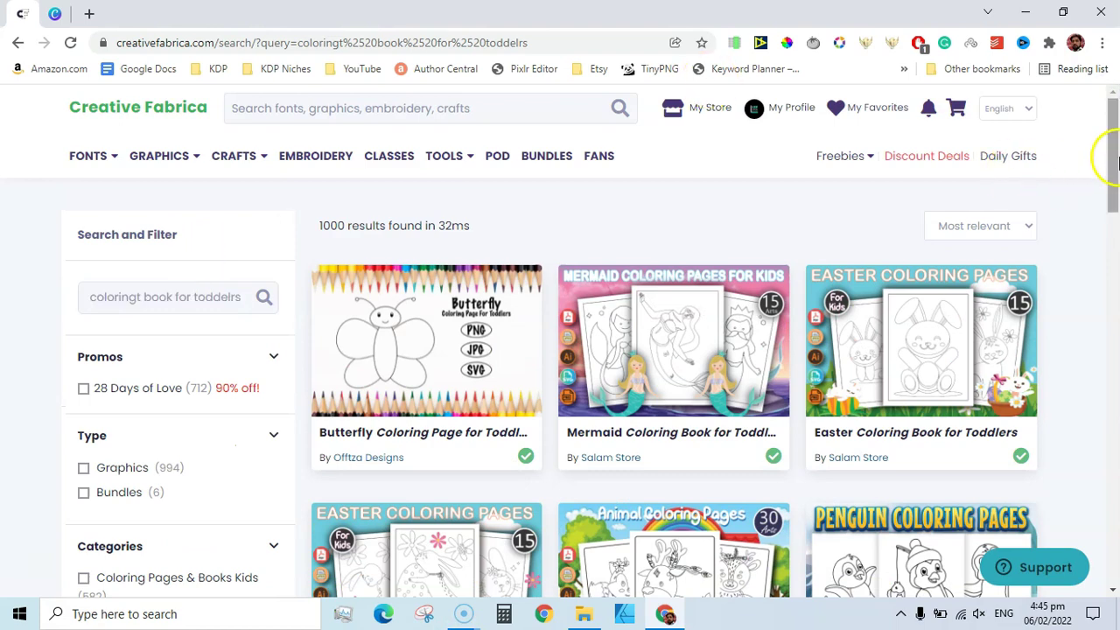
{"action": "scroll", "coordinate": [1115, 162], "scroll_direction": "down", "scroll_amount": 3}
{"action": "left_click_drag", "start_coordinate": [1116, 170], "coordinate": [1109, 107]}
{"action": "left_click_drag", "start_coordinate": [1115, 136], "coordinate": [1104, 208]}
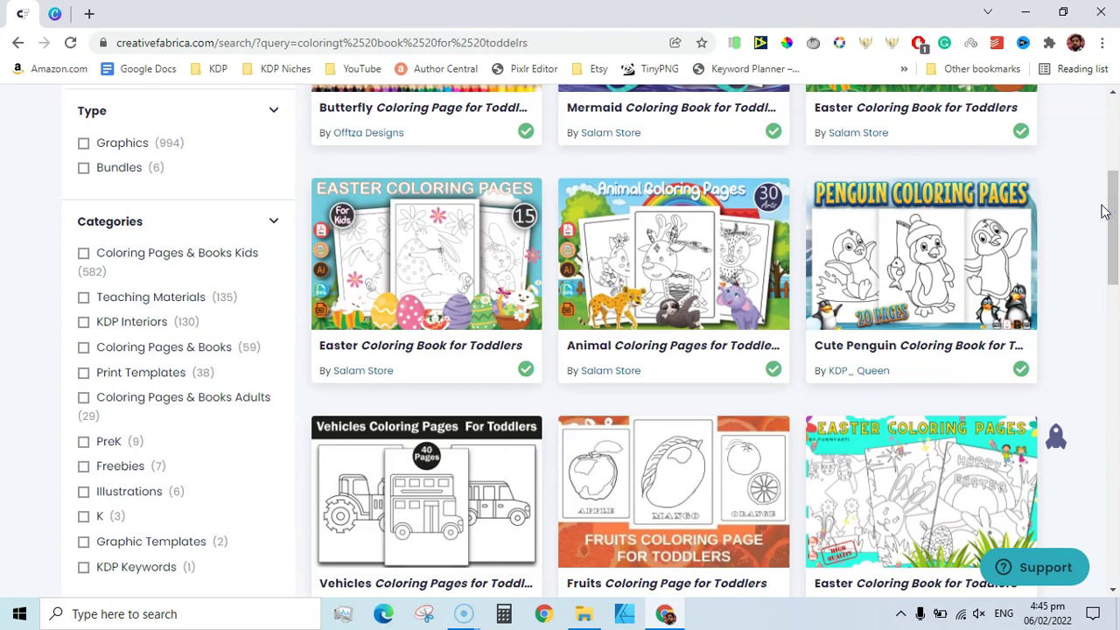
{"action": "left_click_drag", "start_coordinate": [1104, 212], "coordinate": [1116, 272]}
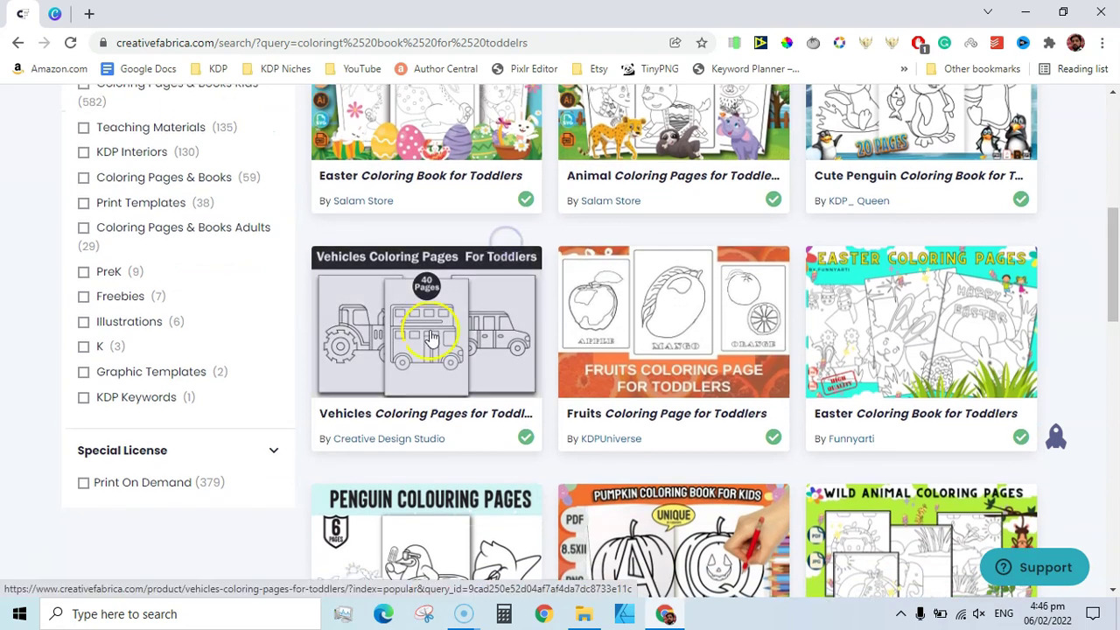
{"action": "left_click", "coordinate": [583, 616]}
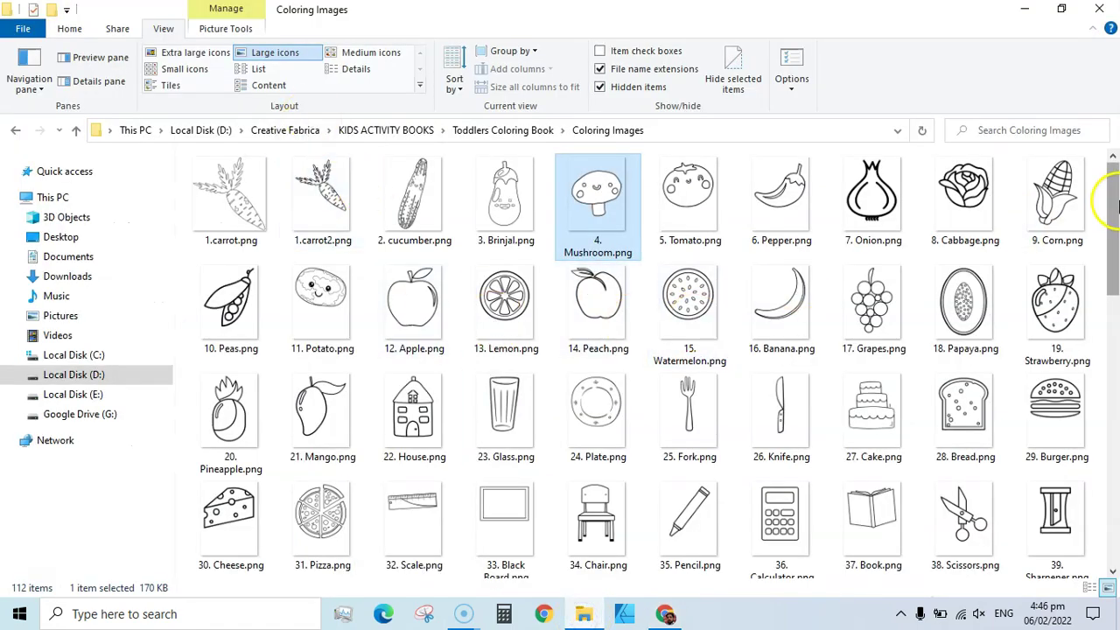
{"action": "left_click_drag", "start_coordinate": [1109, 206], "coordinate": [1115, 448]}
{"action": "scroll", "coordinate": [499, 196], "scroll_direction": "up", "scroll_amount": 5}
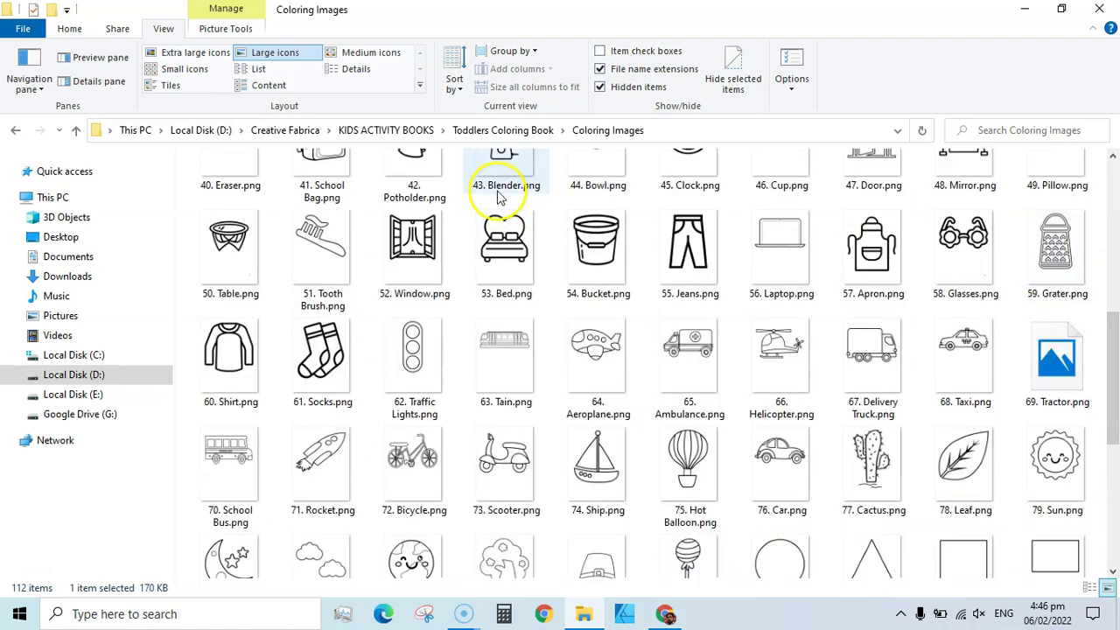
{"action": "left_click_drag", "start_coordinate": [1102, 344], "coordinate": [1113, 201]}
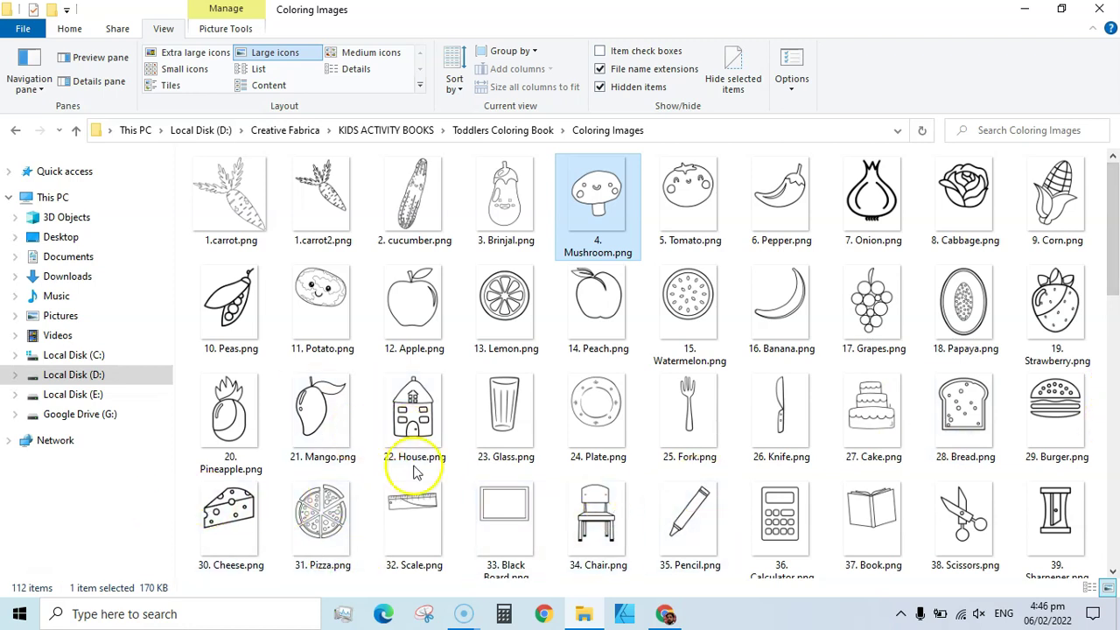
{"action": "mouse_move", "coordinate": [669, 613]}
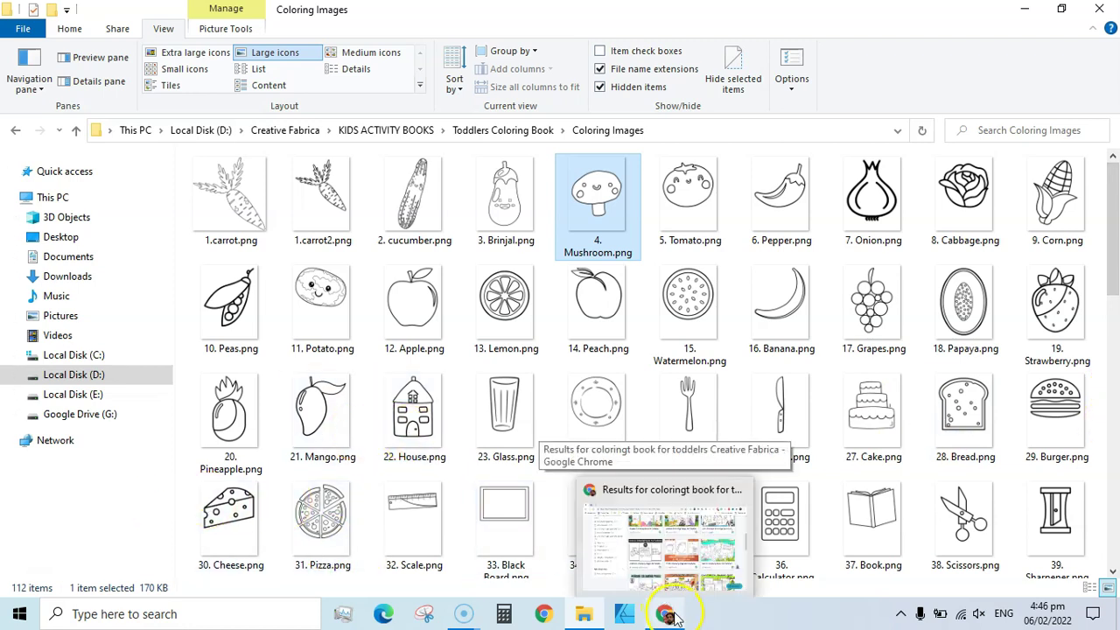
{"action": "left_click", "coordinate": [670, 618]}
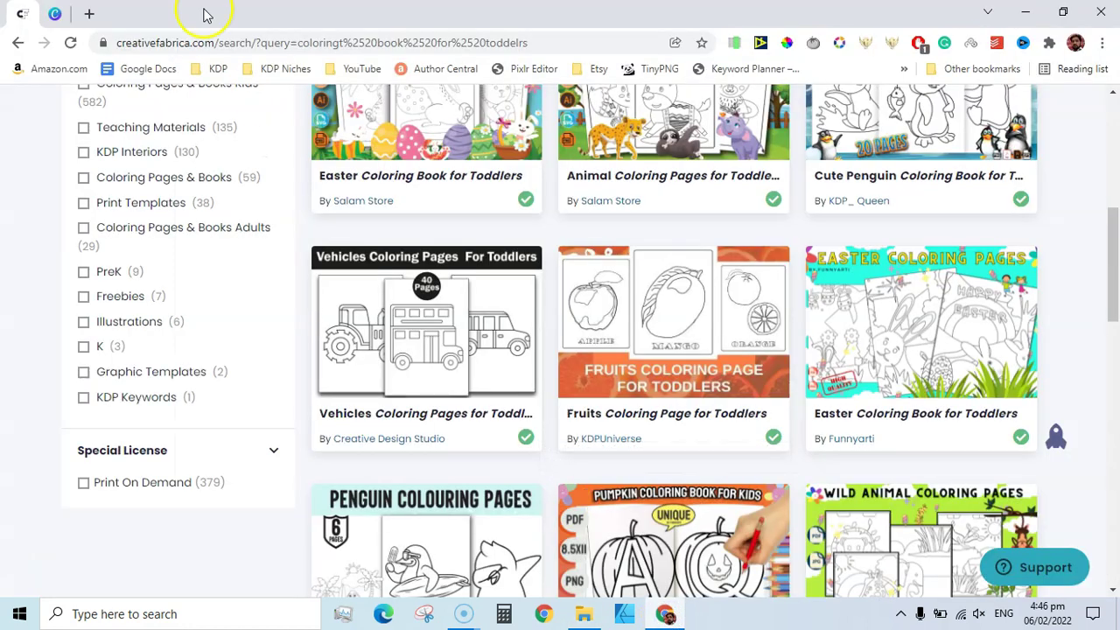
- Go to the Canva coloring book design, inspect the mushroom drawing, and show the Text panel
{"action": "left_click", "coordinate": [54, 13]}
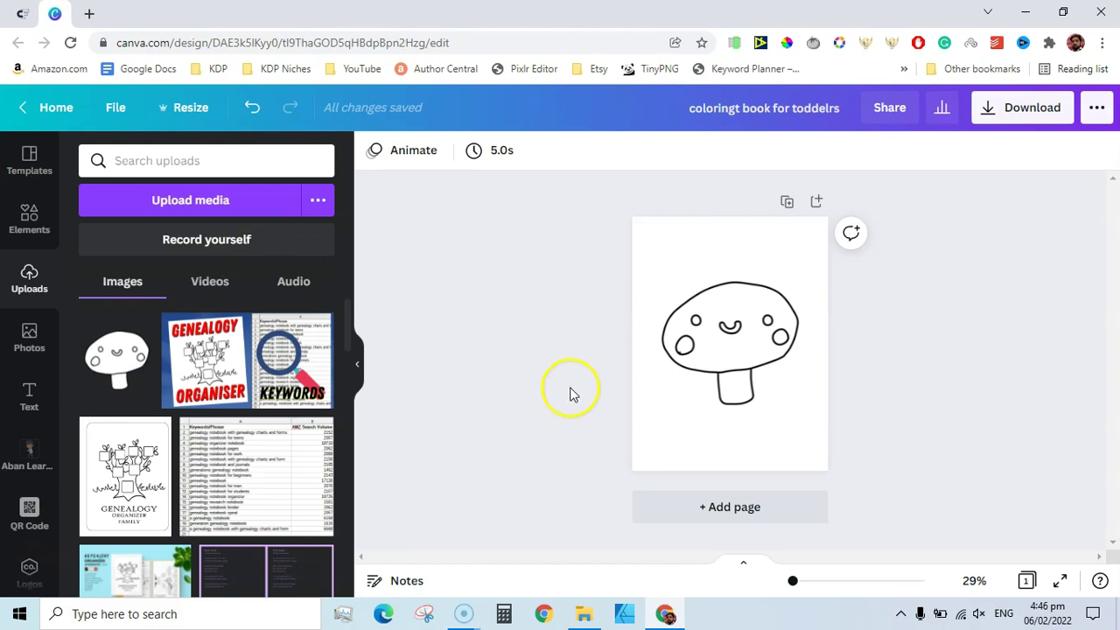
{"action": "left_click", "coordinate": [584, 614]}
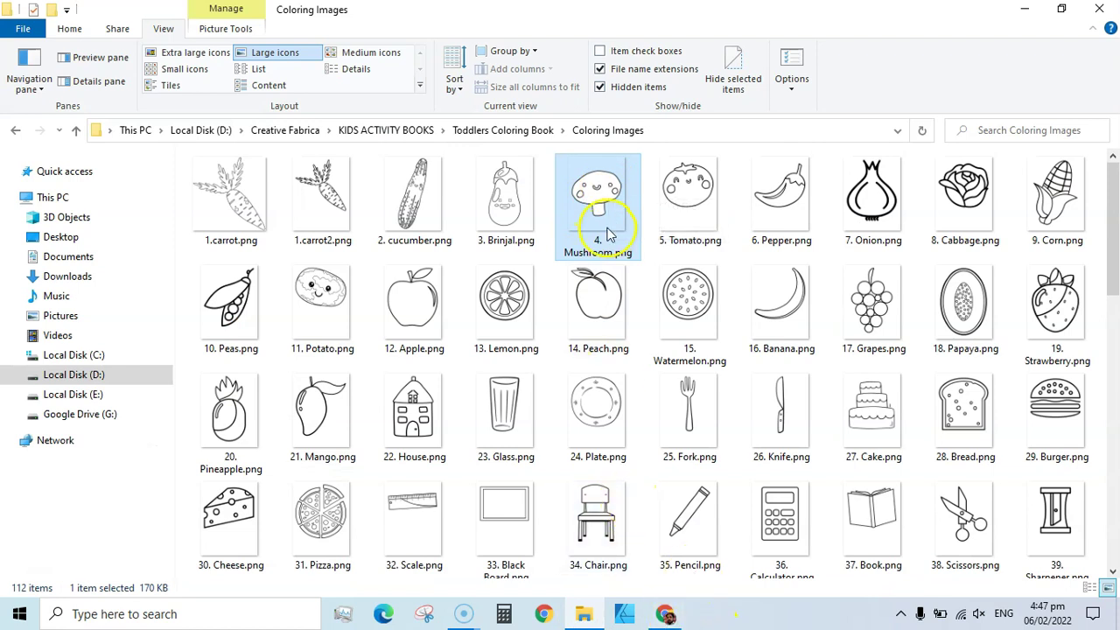
{"action": "left_click", "coordinate": [665, 615]}
{"action": "left_click", "coordinate": [707, 312]}
{"action": "left_click", "coordinate": [757, 315]}
{"action": "left_click", "coordinate": [918, 320]}
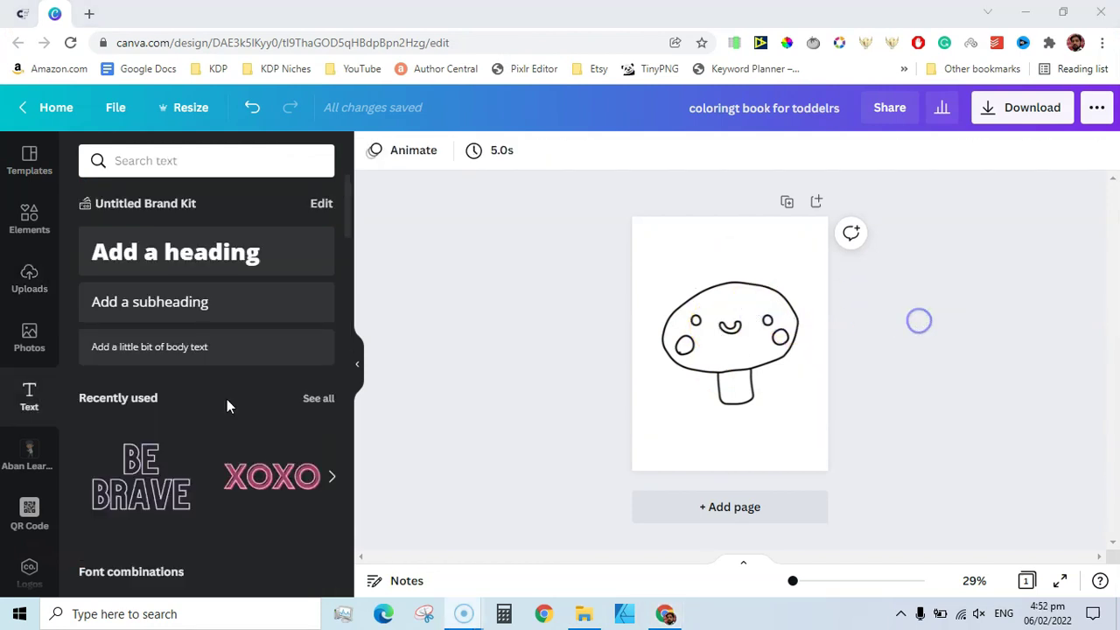
{"action": "left_click", "coordinate": [30, 401]}
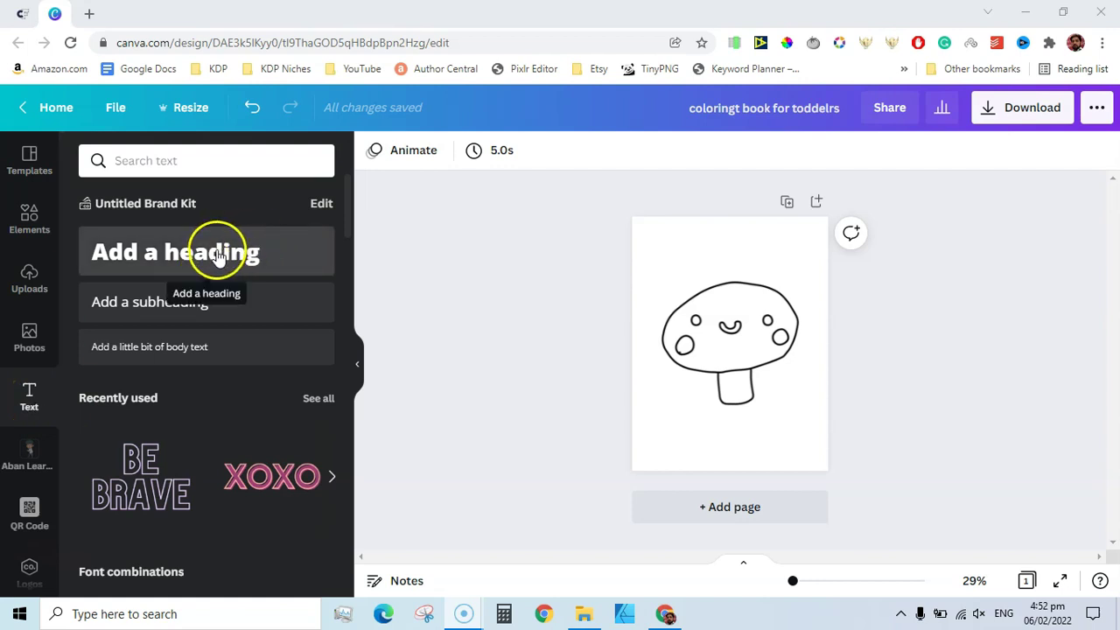
- Add a heading at the top of the page and make it read 'MUSHROOM' in capitals
{"action": "left_click_drag", "start_coordinate": [220, 253], "coordinate": [757, 361]}
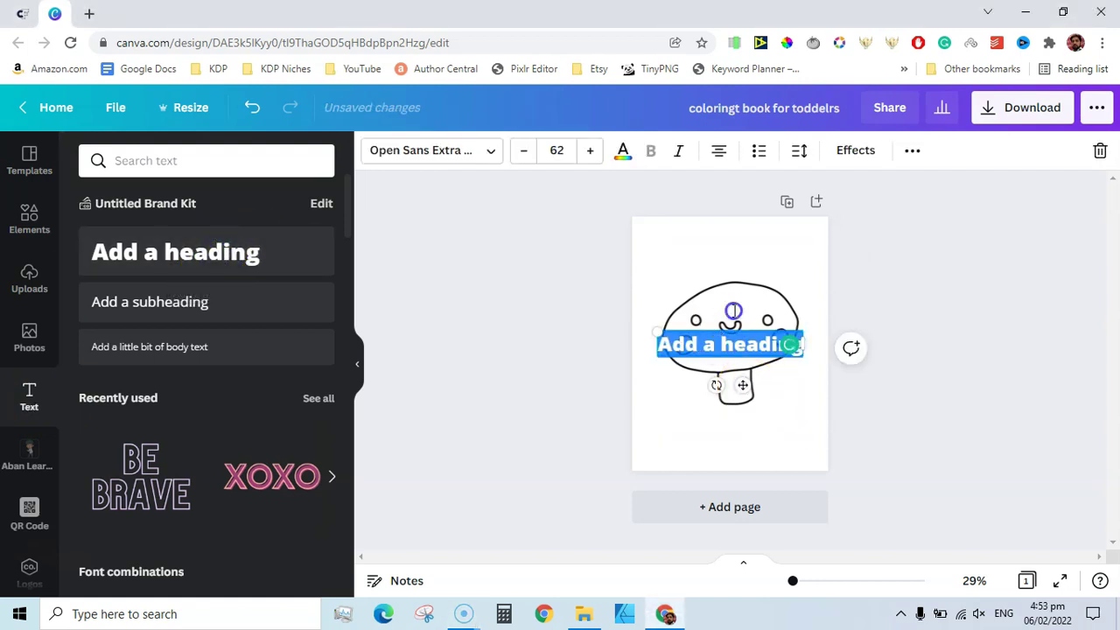
{"action": "left_click", "coordinate": [733, 271]}
{"action": "left_click_drag", "start_coordinate": [743, 385], "coordinate": [742, 288]}
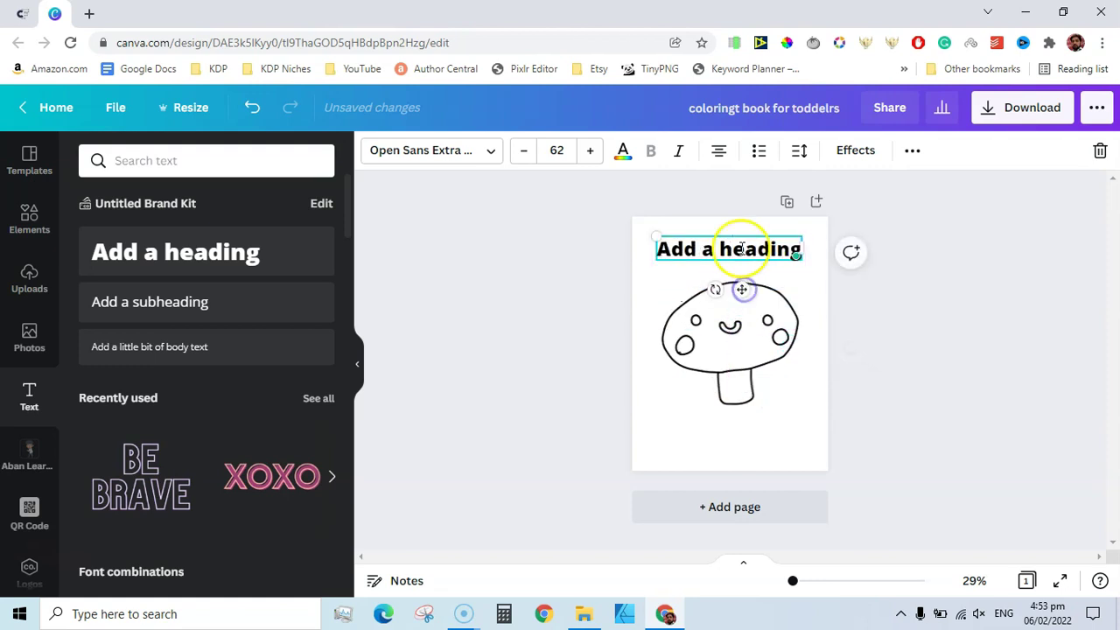
{"action": "double_click", "coordinate": [740, 250]}
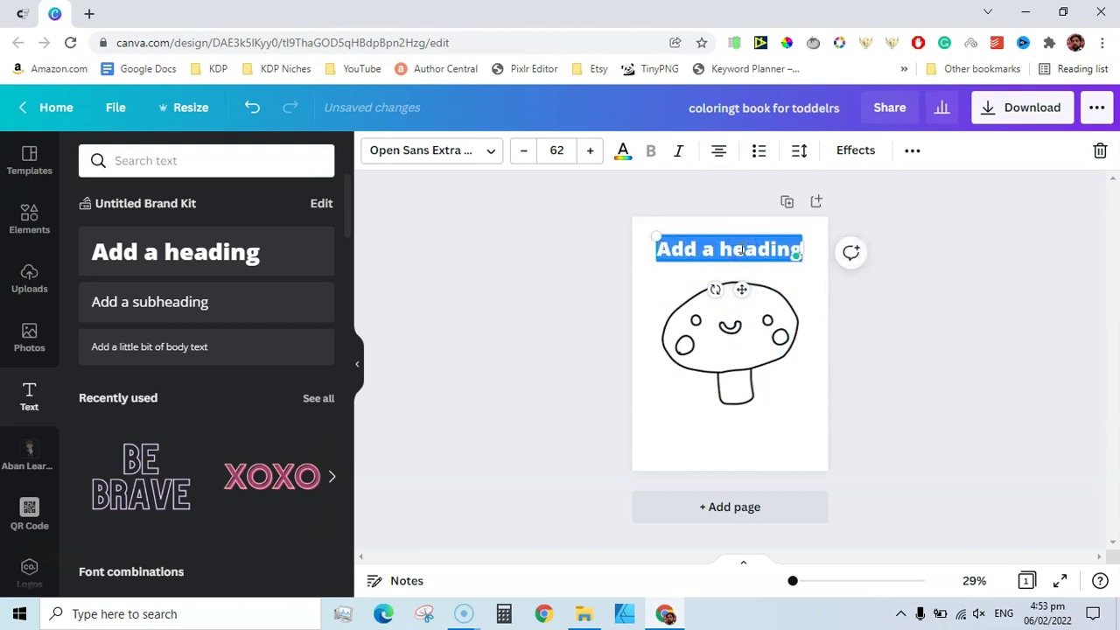
{"action": "type", "text": "mush"}
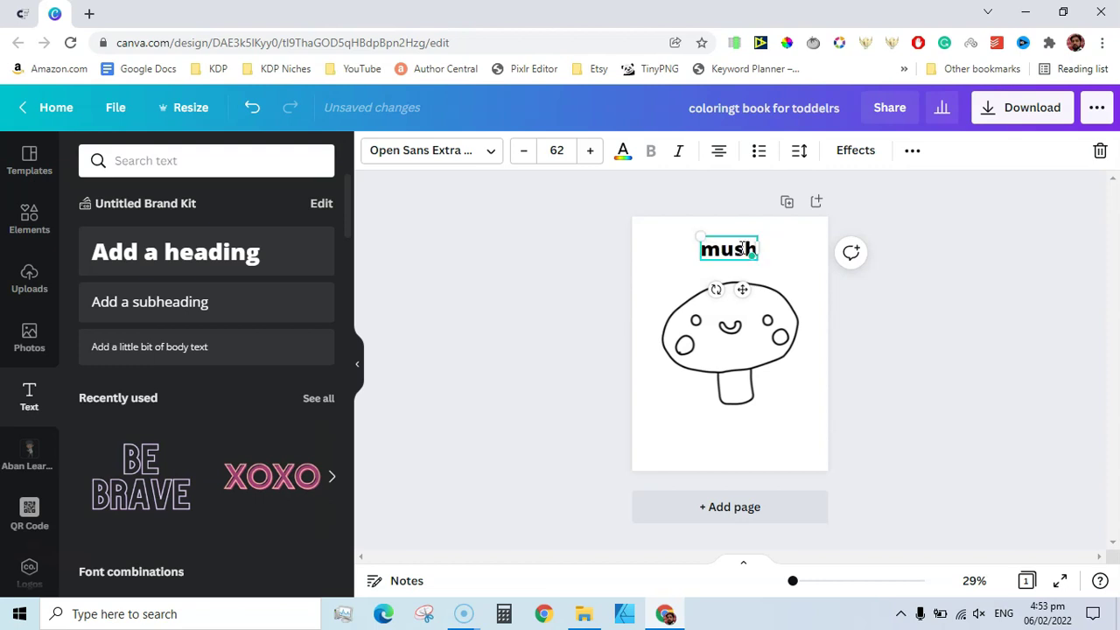
{"action": "key", "text": "BackSpace"}
{"action": "key", "text": "BackSpace"}
{"action": "key", "text": "BackSpace"}
{"action": "key", "text": "BackSpace"}
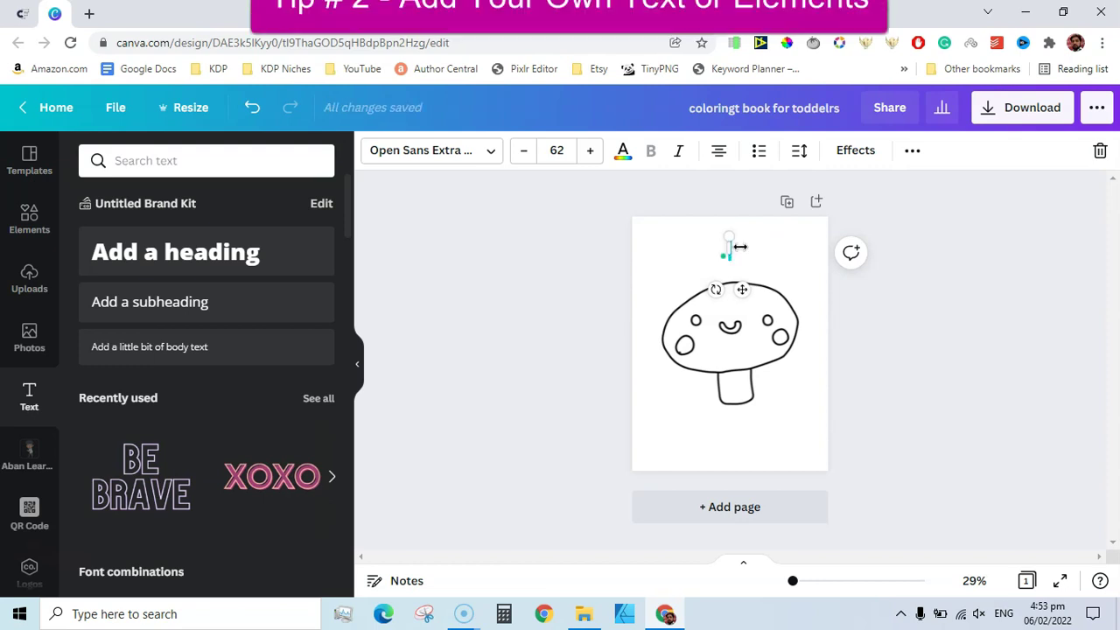
{"action": "type", "text": "MUSHROOM"}
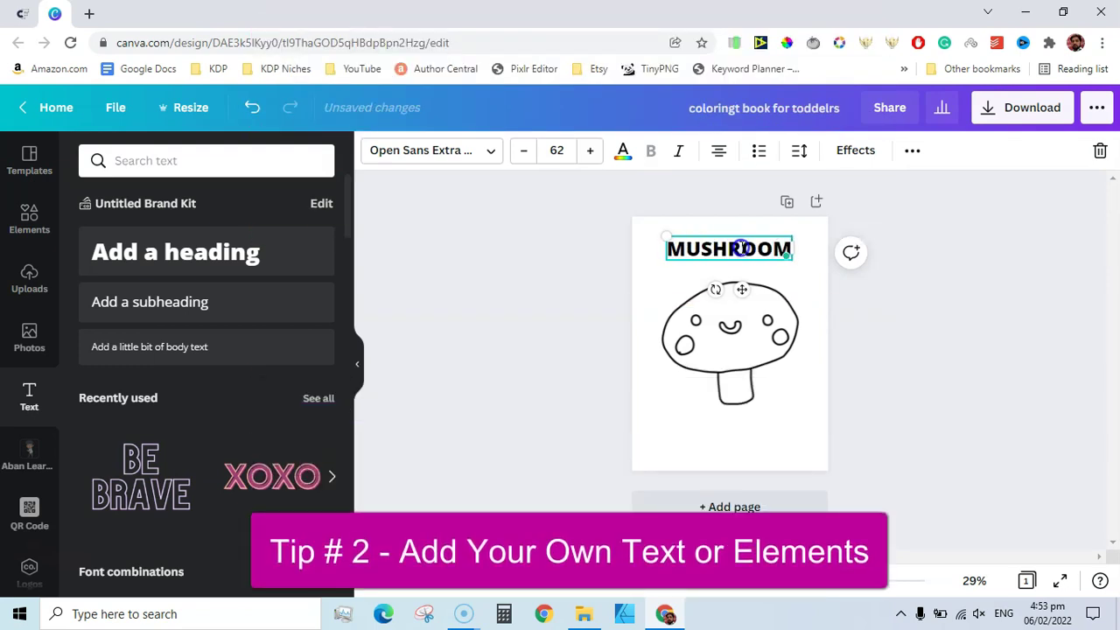
{"action": "double_click", "coordinate": [740, 249]}
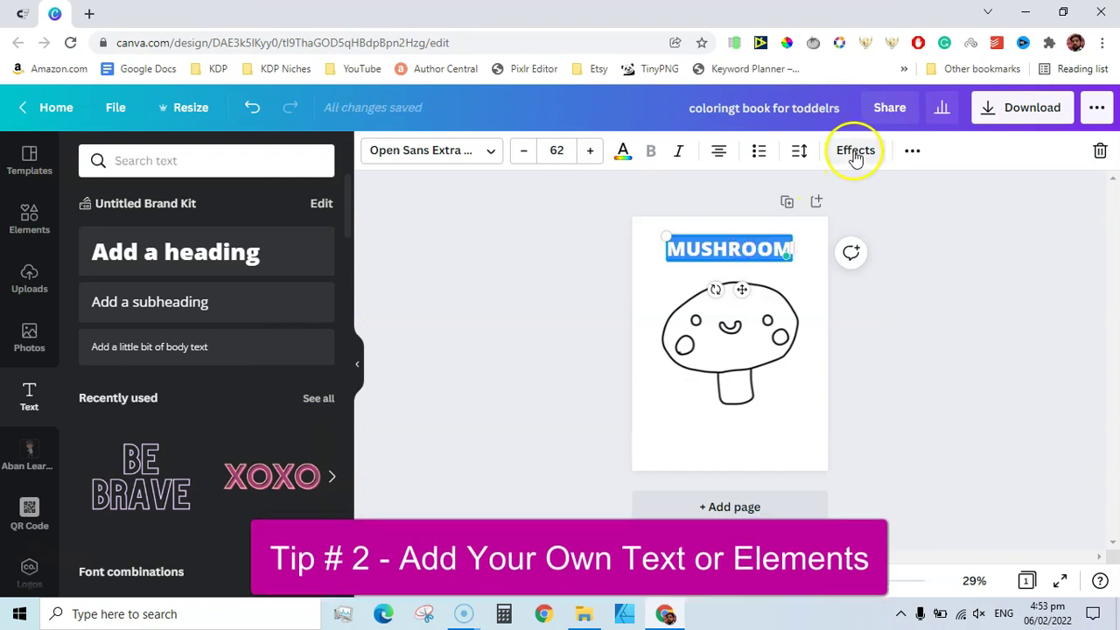
- Apply the Splice effect to the heading with offset 0, direction 0 and white colour
{"action": "left_click", "coordinate": [854, 150]}
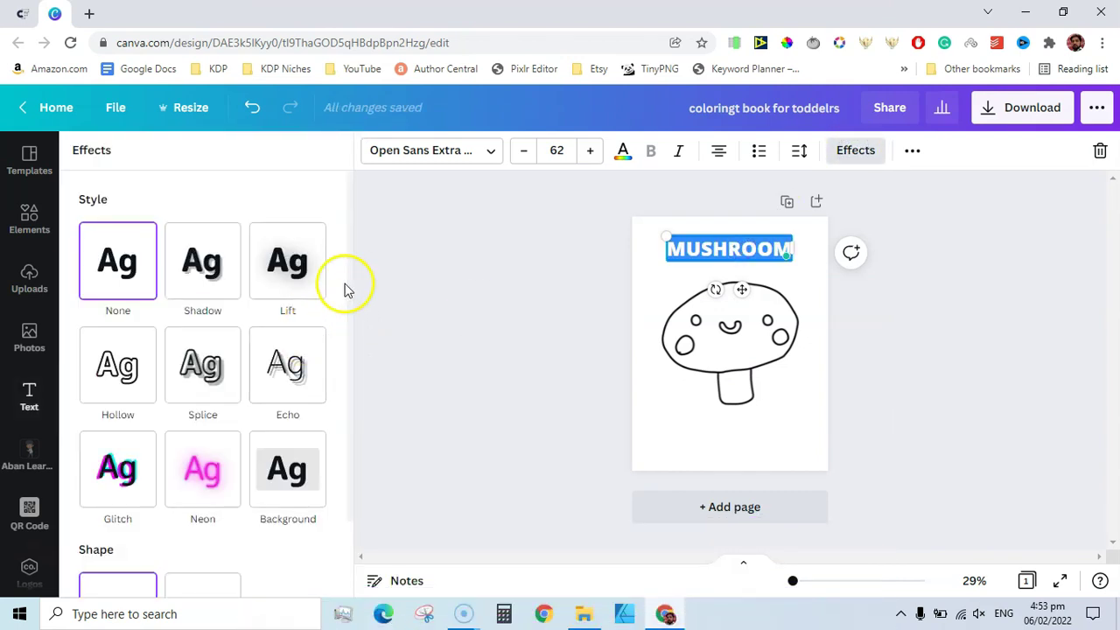
{"action": "left_click_drag", "start_coordinate": [350, 283], "coordinate": [348, 319]}
{"action": "left_click", "coordinate": [203, 326]}
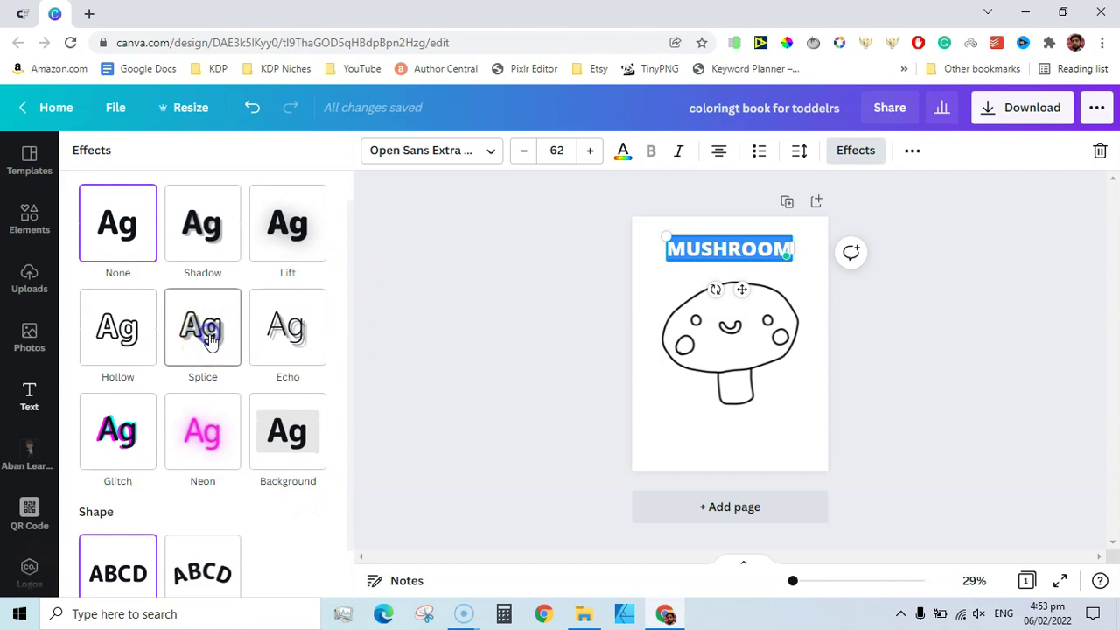
{"action": "left_click", "coordinate": [347, 320]}
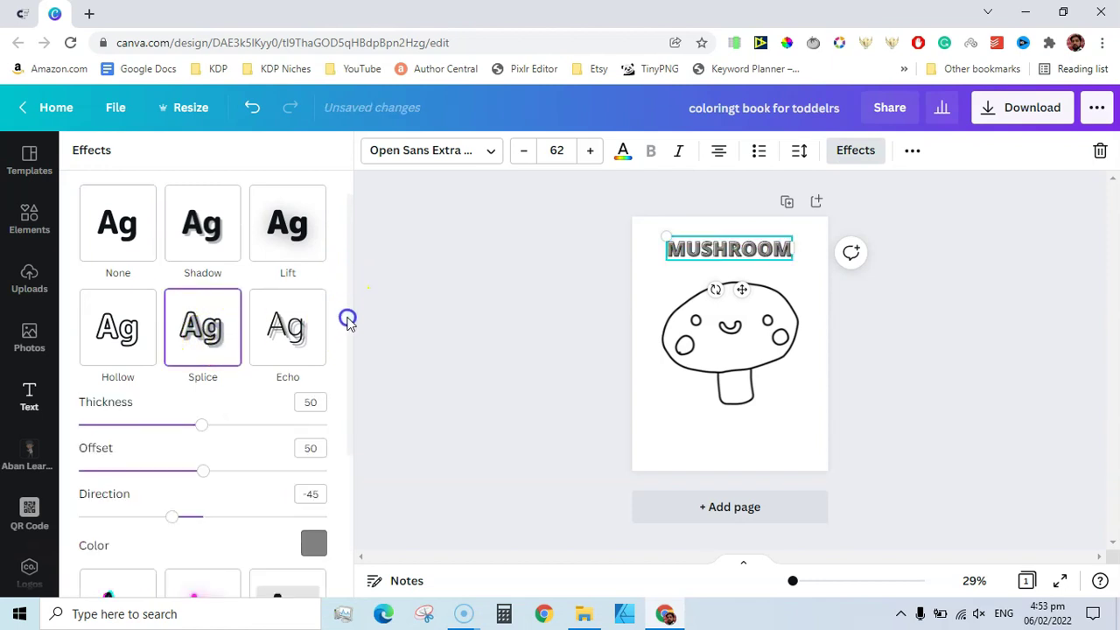
{"action": "left_click_drag", "start_coordinate": [349, 320], "coordinate": [350, 357]}
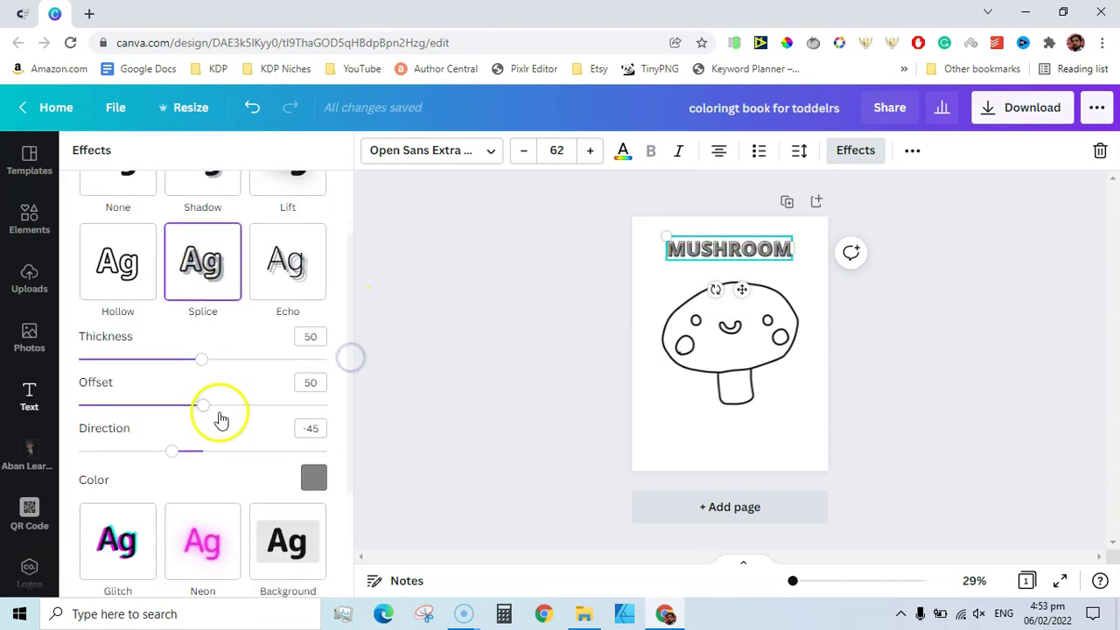
{"action": "left_click_drag", "start_coordinate": [205, 409], "coordinate": [77, 411]}
{"action": "left_click_drag", "start_coordinate": [173, 452], "coordinate": [205, 458]}
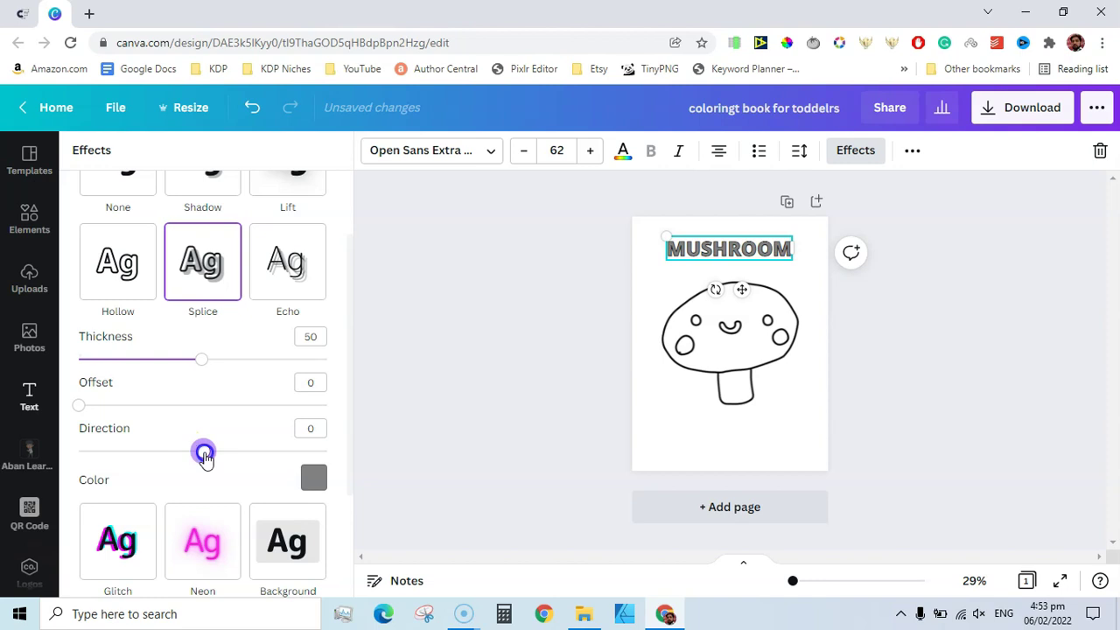
{"action": "left_click", "coordinate": [313, 477]}
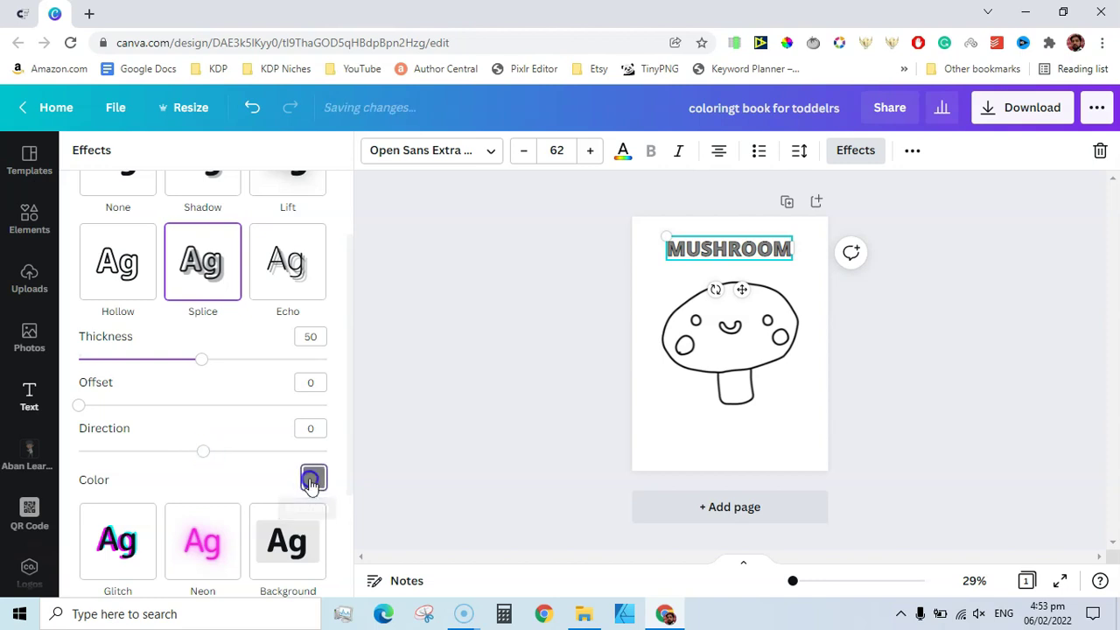
{"action": "left_click", "coordinate": [293, 380]}
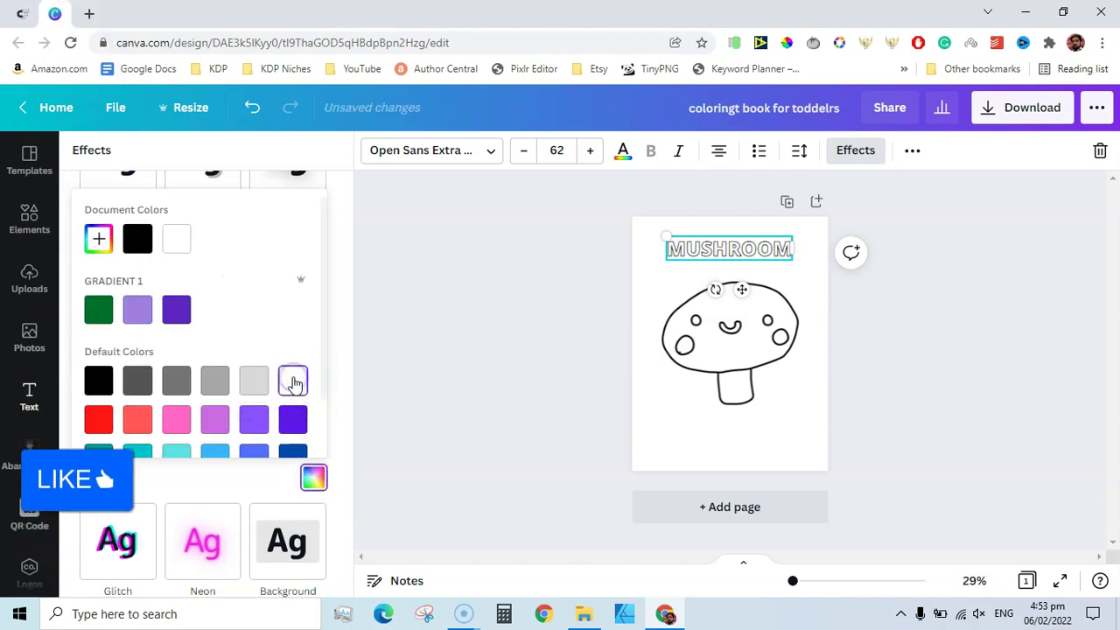
{"action": "left_click", "coordinate": [544, 261]}
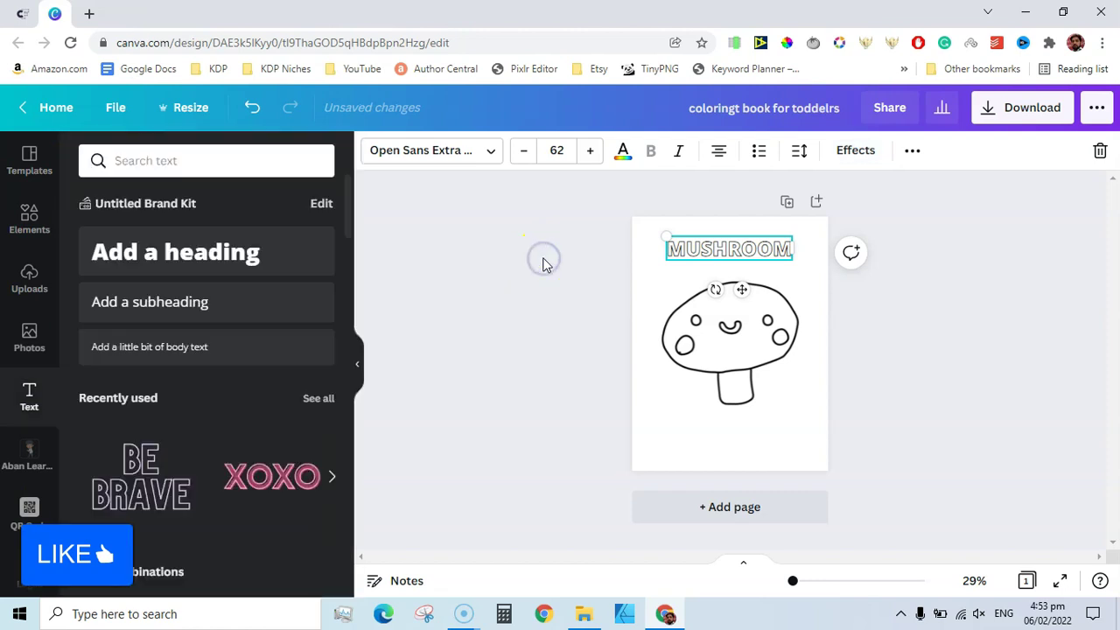
- Raise the MUSHROOM heading's Splice outline thickness to 60
{"action": "left_click", "coordinate": [952, 294]}
{"action": "left_click", "coordinate": [729, 249]}
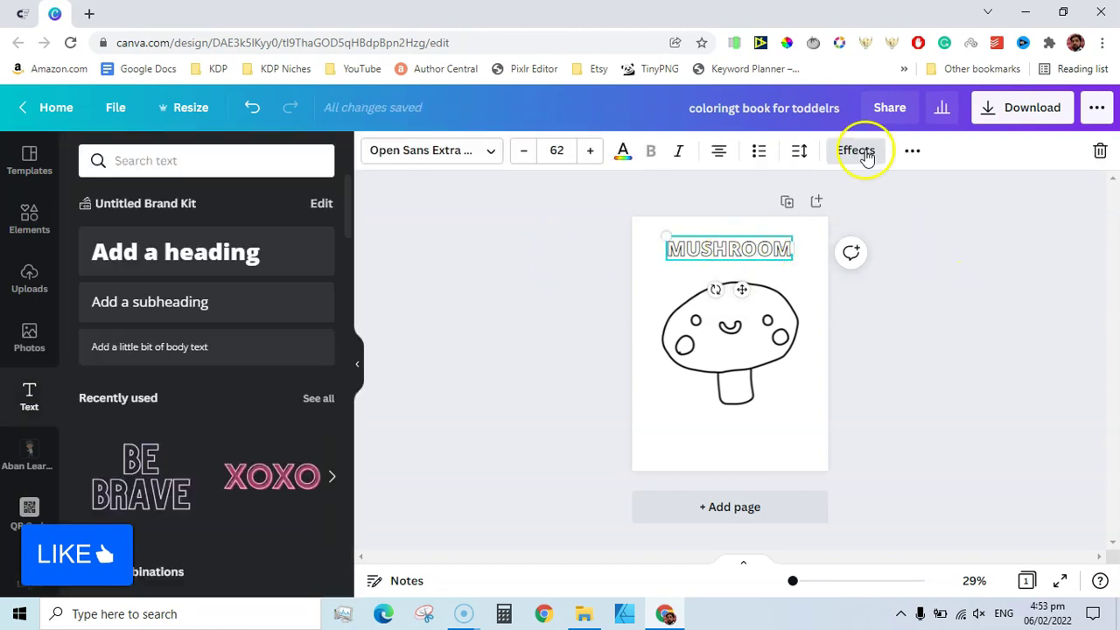
{"action": "left_click", "coordinate": [855, 150]}
{"action": "left_click_drag", "start_coordinate": [201, 464], "coordinate": [228, 464]}
{"action": "left_click", "coordinate": [729, 249]}
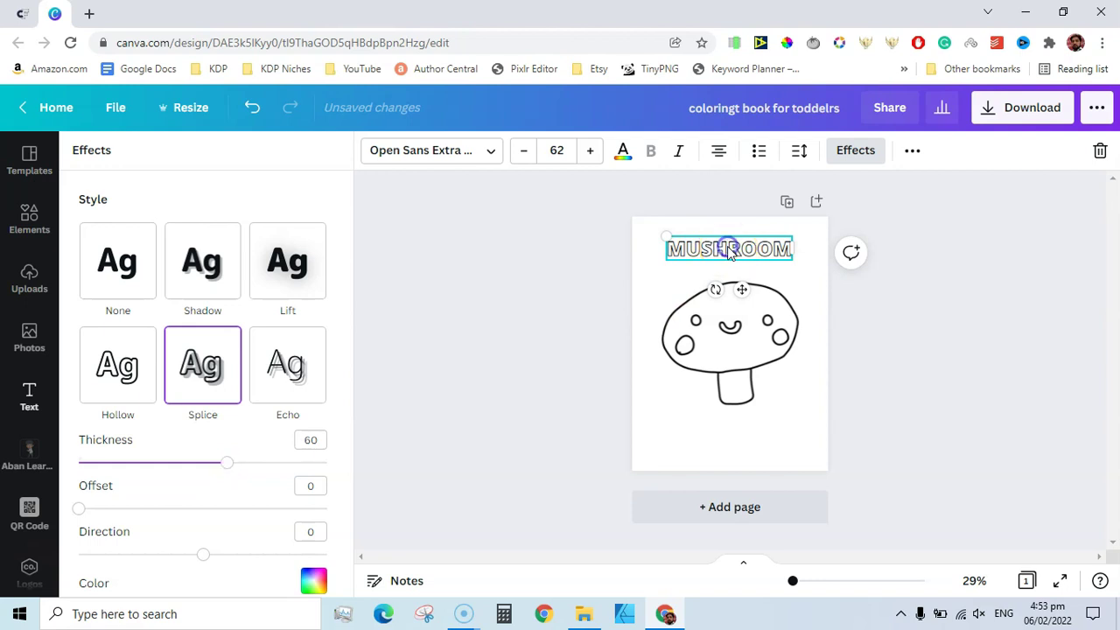
{"action": "left_click", "coordinate": [728, 249]}
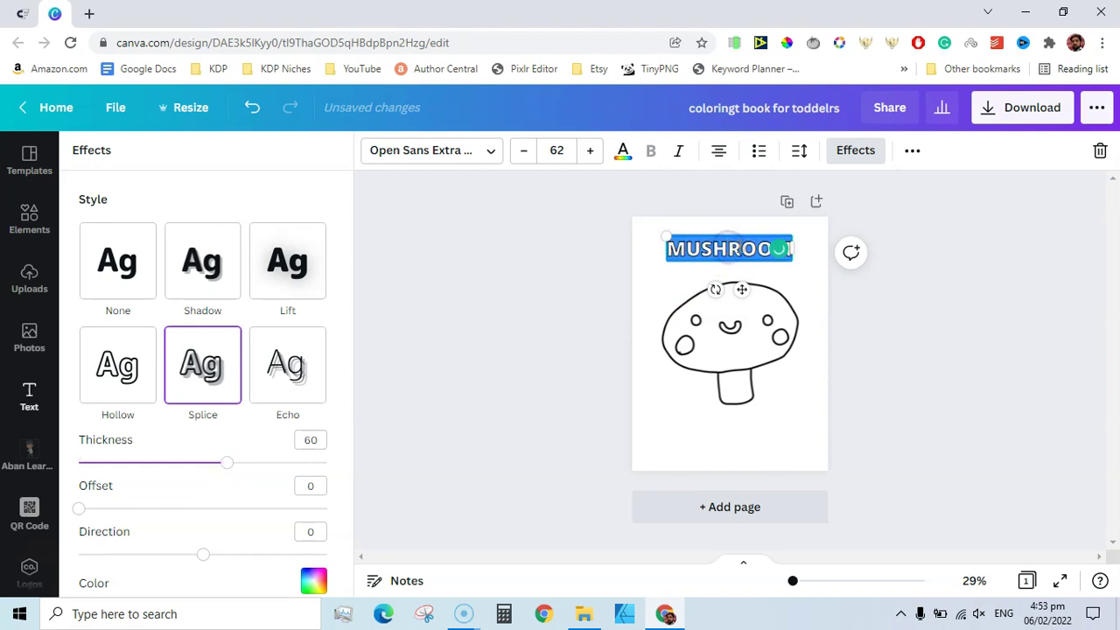
{"action": "left_click", "coordinate": [880, 255]}
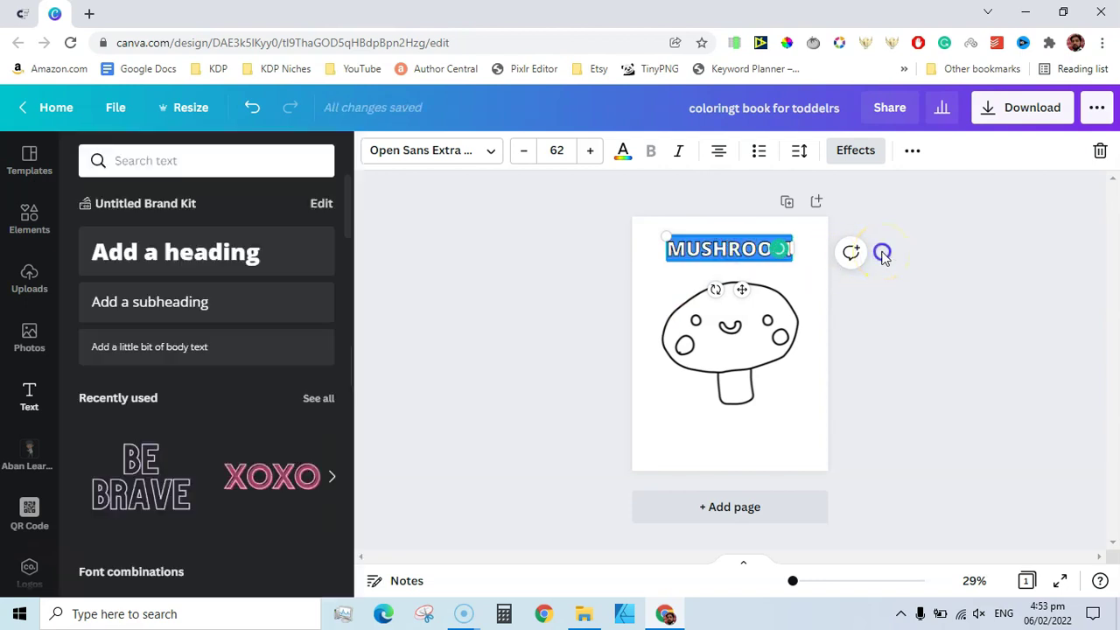
- Set the MUSHROOM heading's font to More Sugar
{"action": "left_click", "coordinate": [496, 152]}
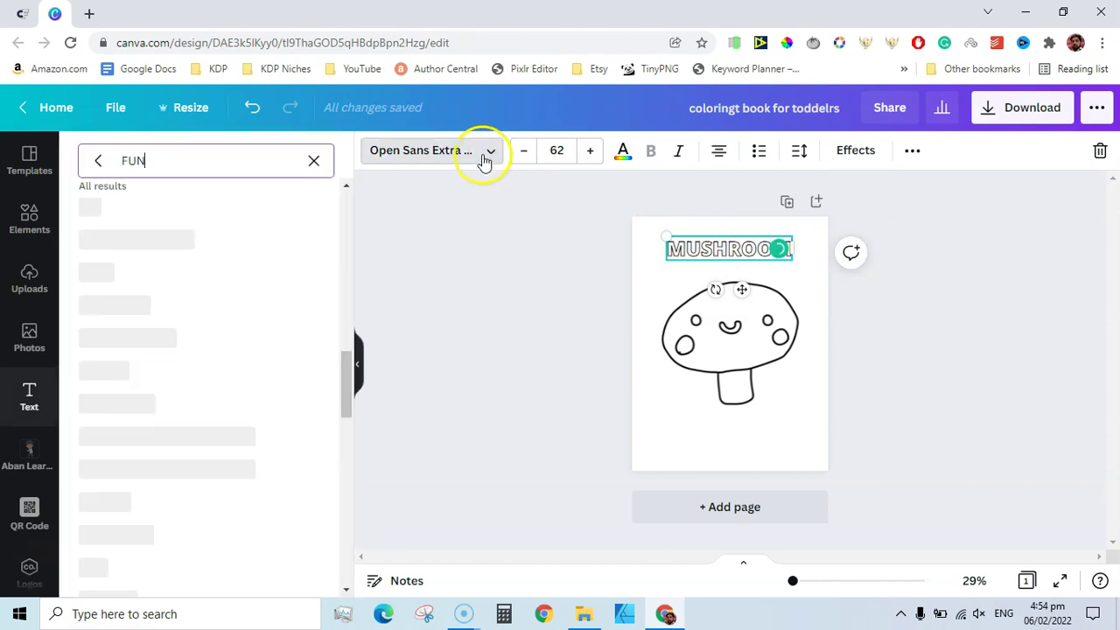
{"action": "left_click", "coordinate": [489, 152]}
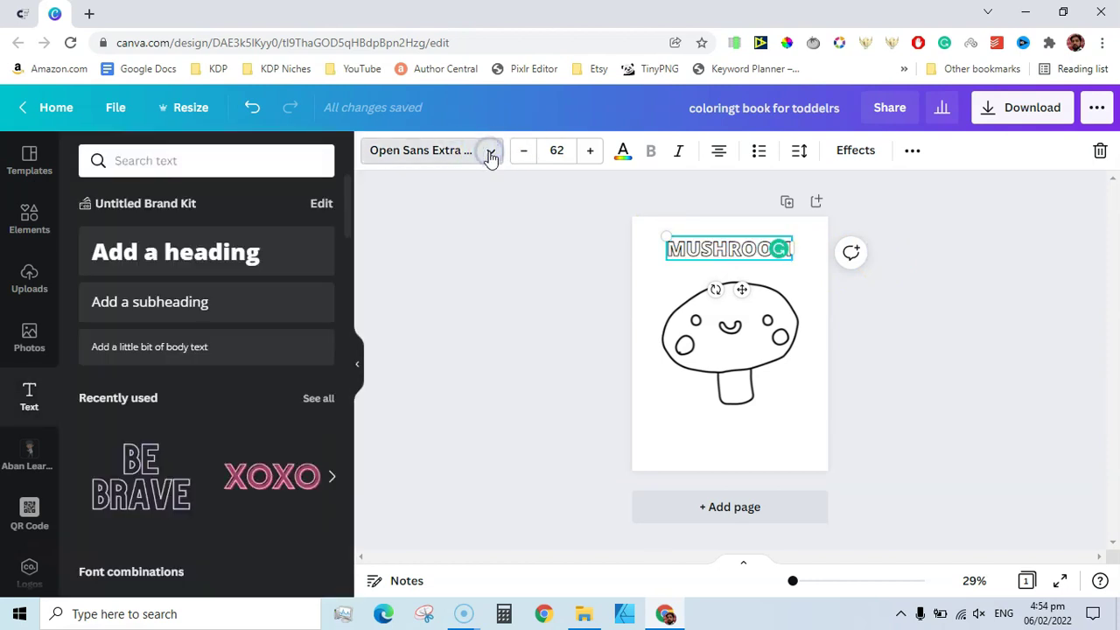
{"action": "left_click", "coordinate": [491, 154]}
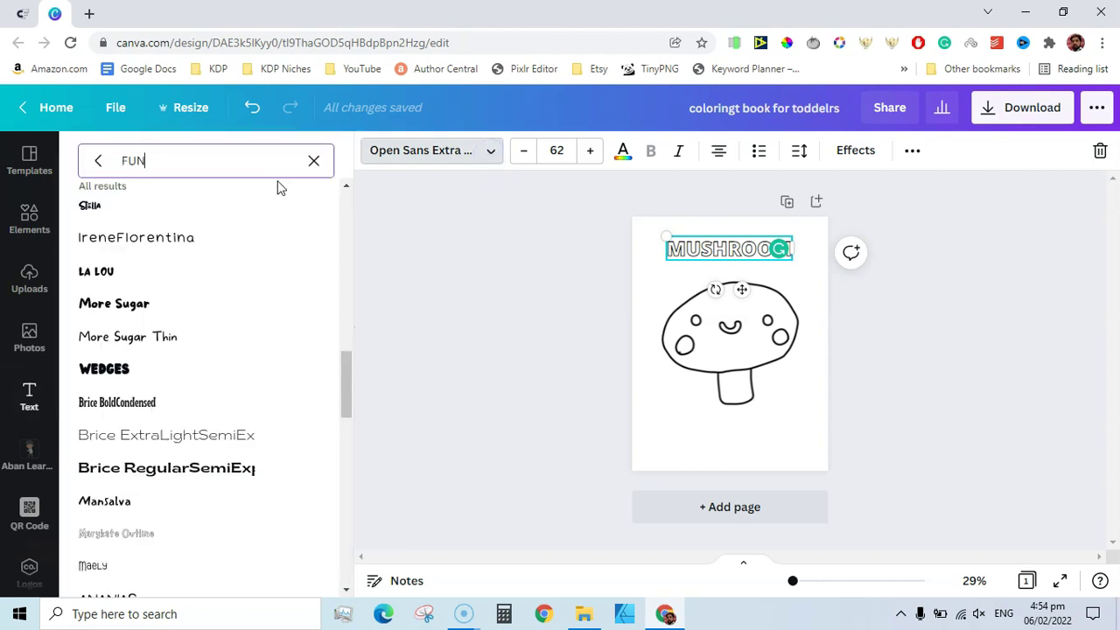
{"action": "left_click", "coordinate": [179, 312]}
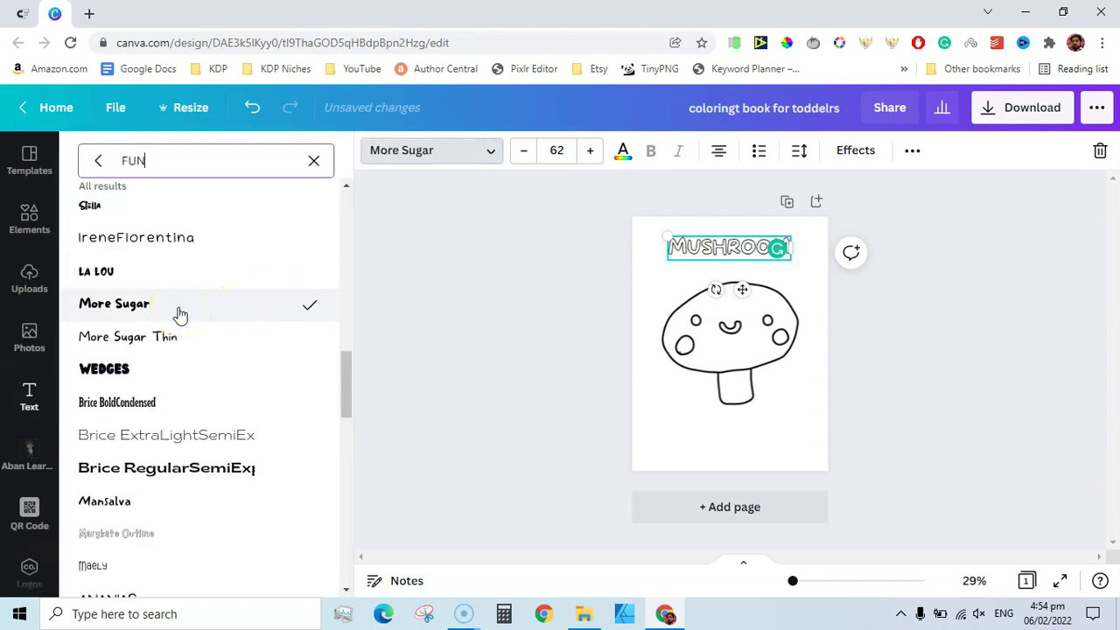
{"action": "left_click", "coordinate": [892, 339]}
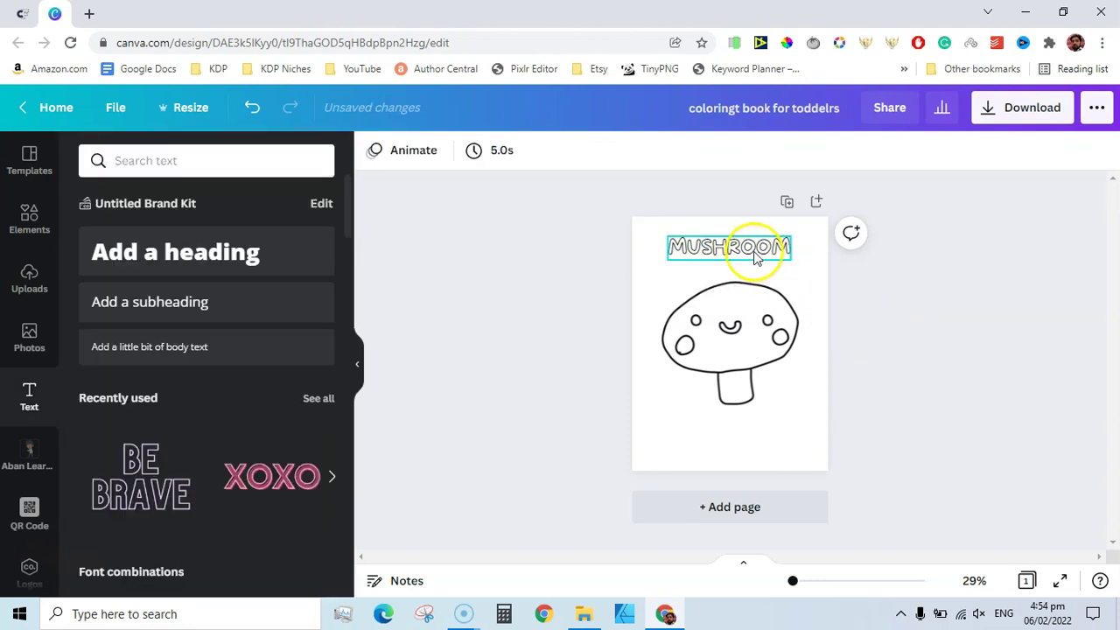
- Move the mushroom drawing slightly lower on the page
{"action": "left_click", "coordinate": [757, 256]}
{"action": "left_click", "coordinate": [894, 354]}
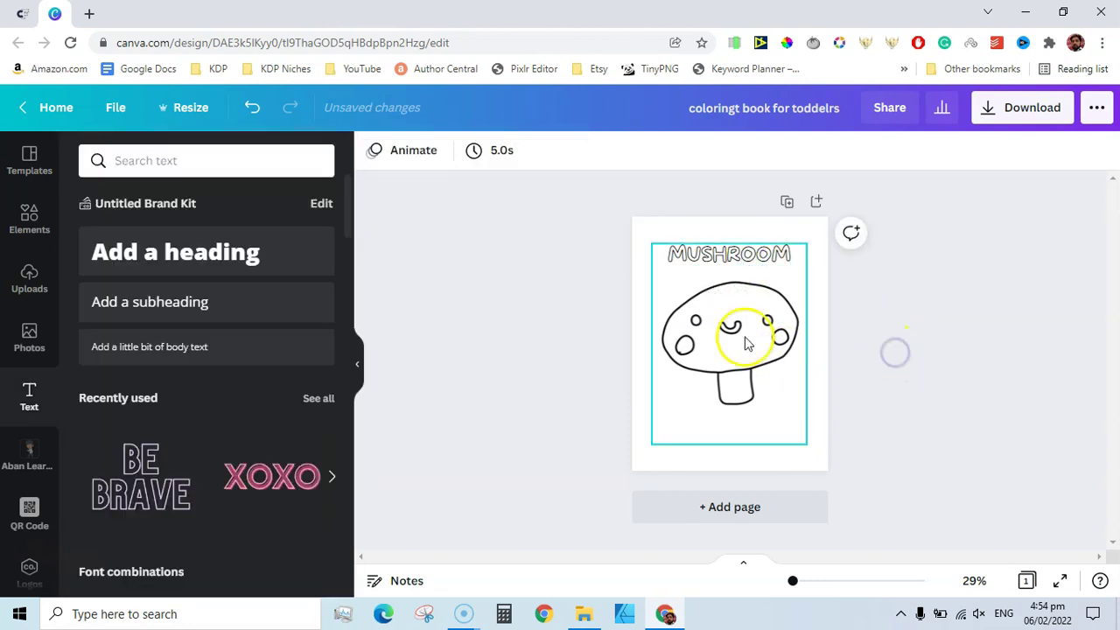
{"action": "left_click_drag", "start_coordinate": [746, 344], "coordinate": [744, 348]}
{"action": "left_click", "coordinate": [911, 352]}
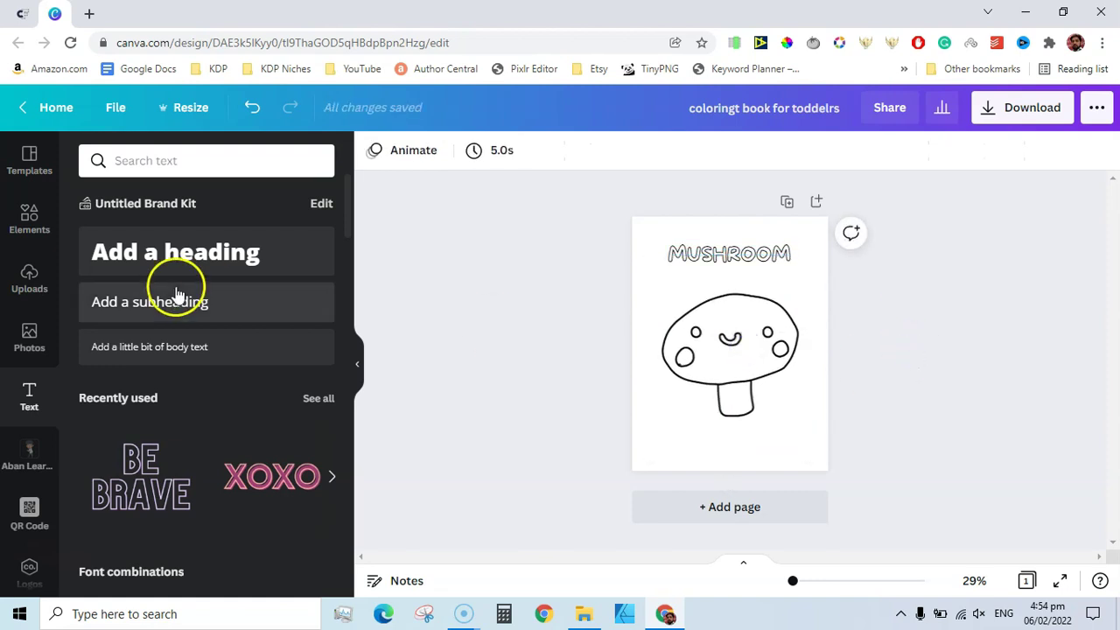
- Add a green square from a SHAPE element search and stretch its top, sides and bottom across the page
{"action": "left_click", "coordinate": [29, 221]}
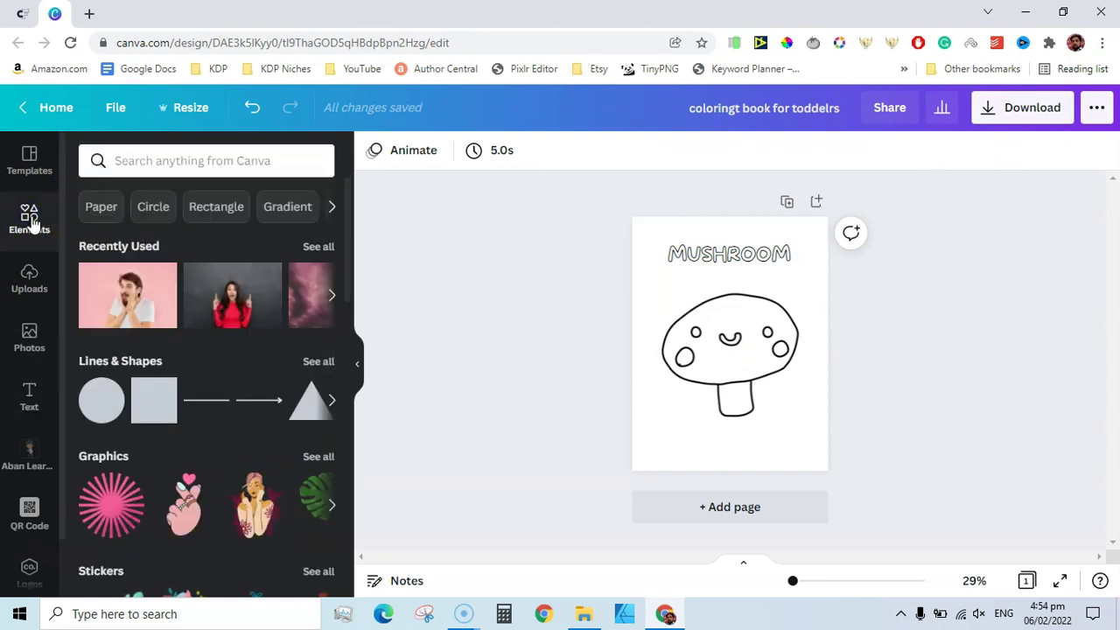
{"action": "left_click", "coordinate": [200, 153]}
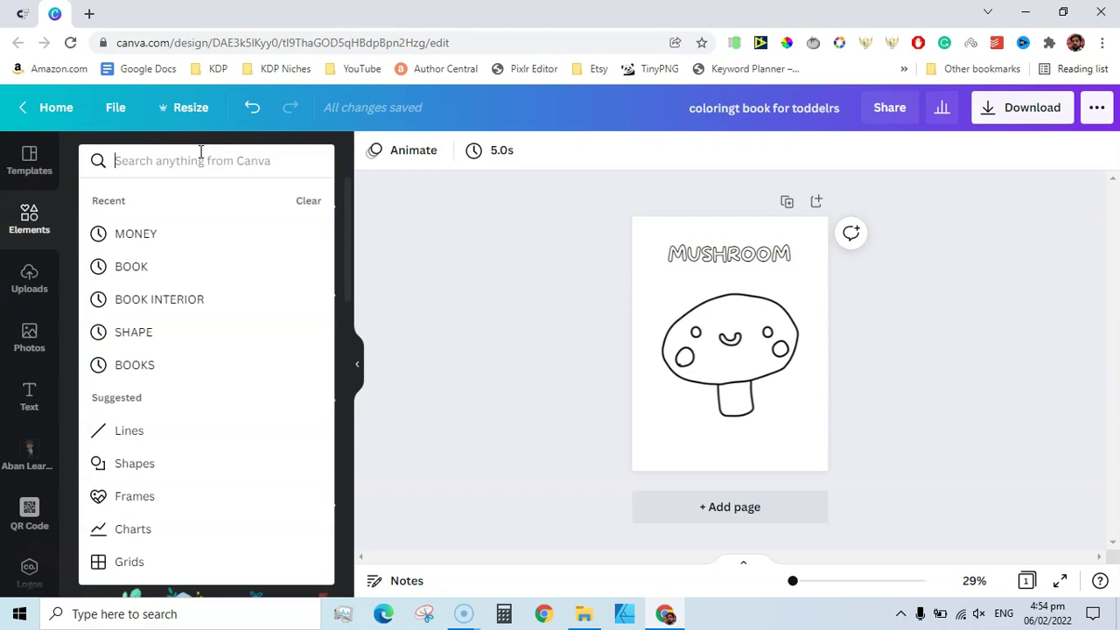
{"action": "left_click", "coordinate": [203, 331]}
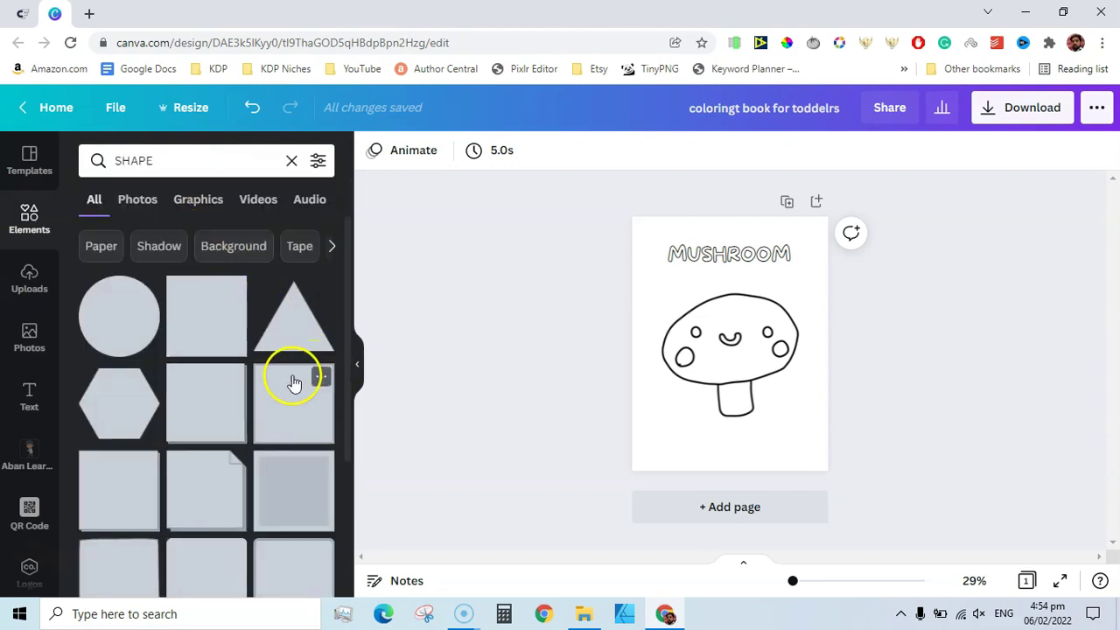
{"action": "left_click", "coordinate": [282, 399]}
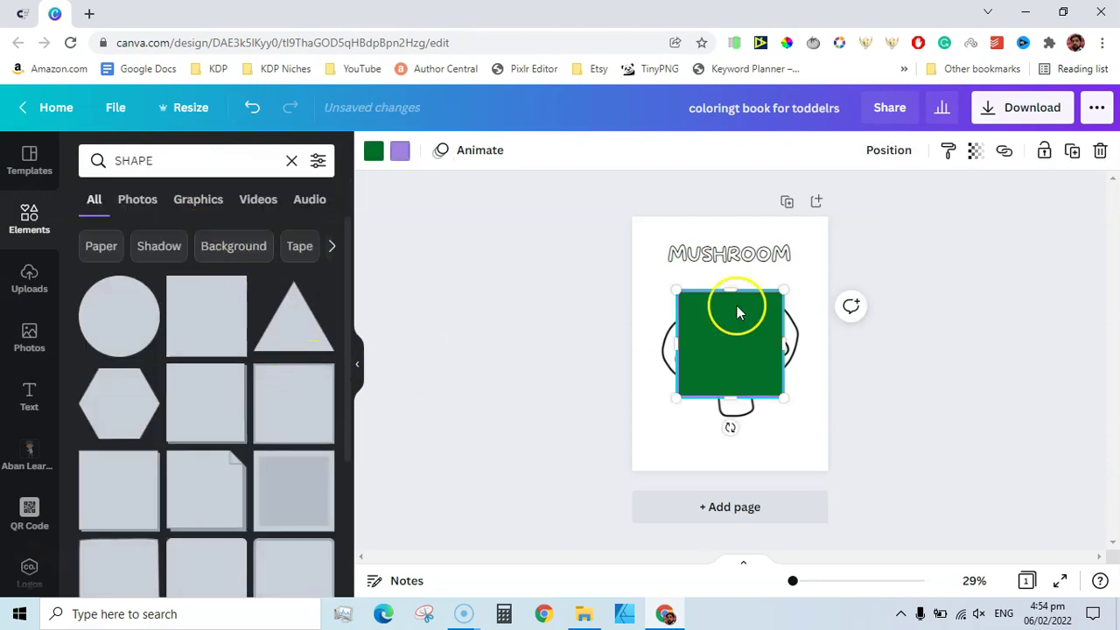
{"action": "left_click_drag", "start_coordinate": [728, 293], "coordinate": [727, 237]}
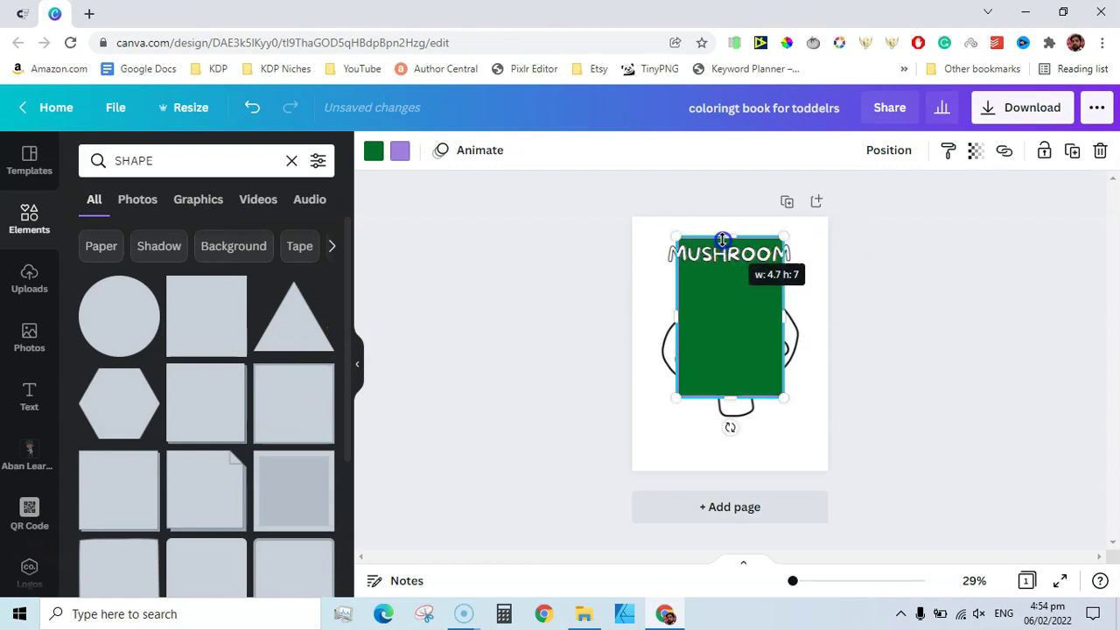
{"action": "left_click_drag", "start_coordinate": [677, 328], "coordinate": [652, 330]}
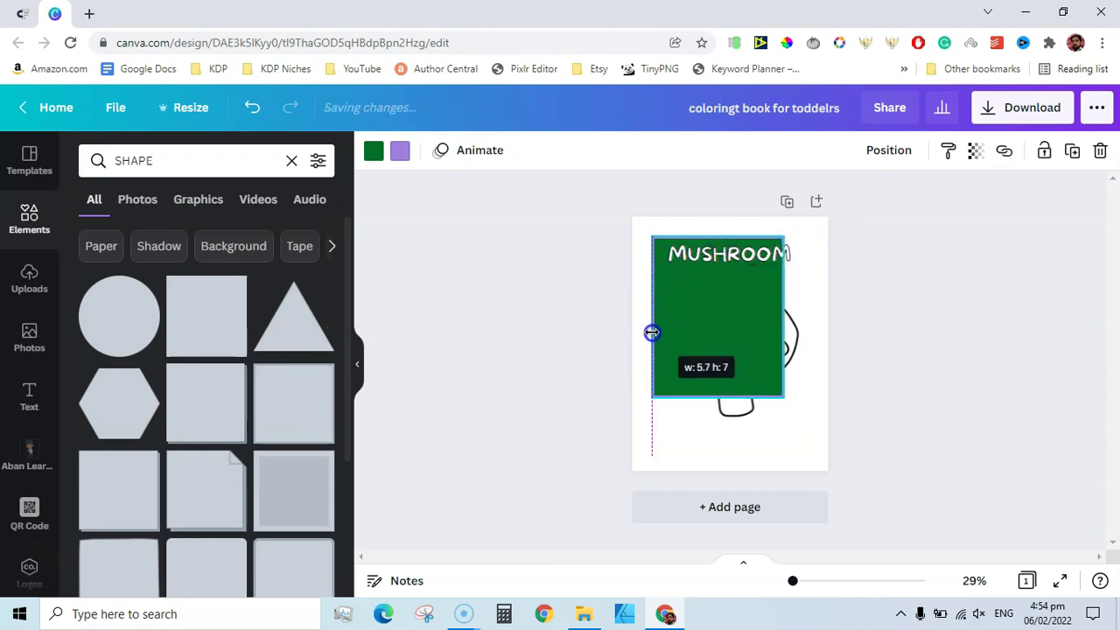
{"action": "left_click_drag", "start_coordinate": [784, 315], "coordinate": [810, 318]}
{"action": "left_click_drag", "start_coordinate": [731, 395], "coordinate": [733, 451]}
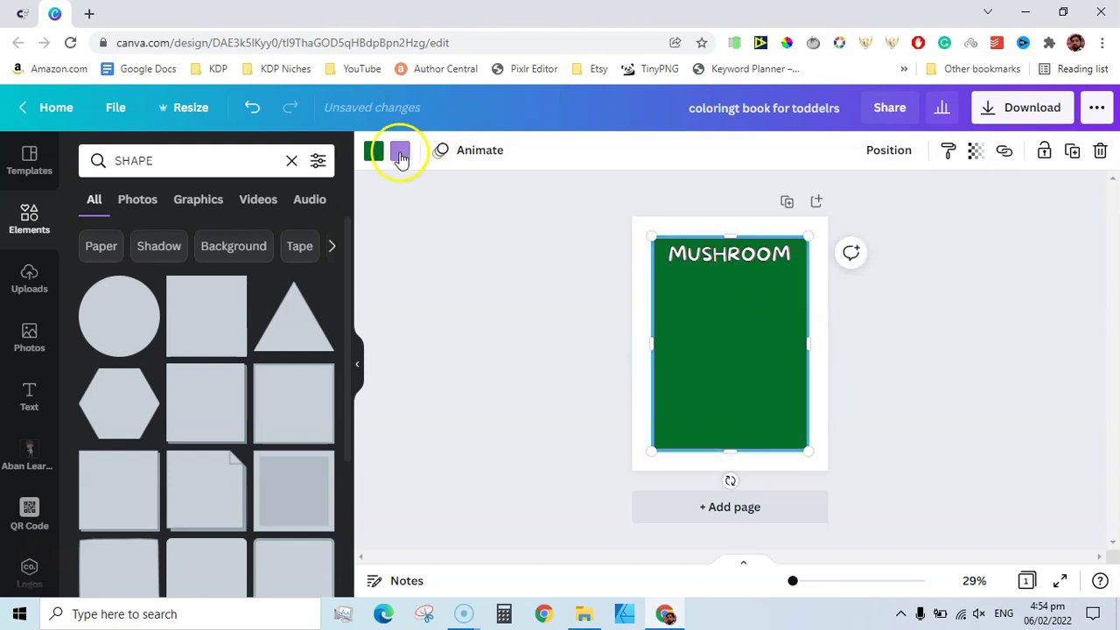
- Give the rectangle a white fill and a black outline
{"action": "left_click", "coordinate": [374, 152]}
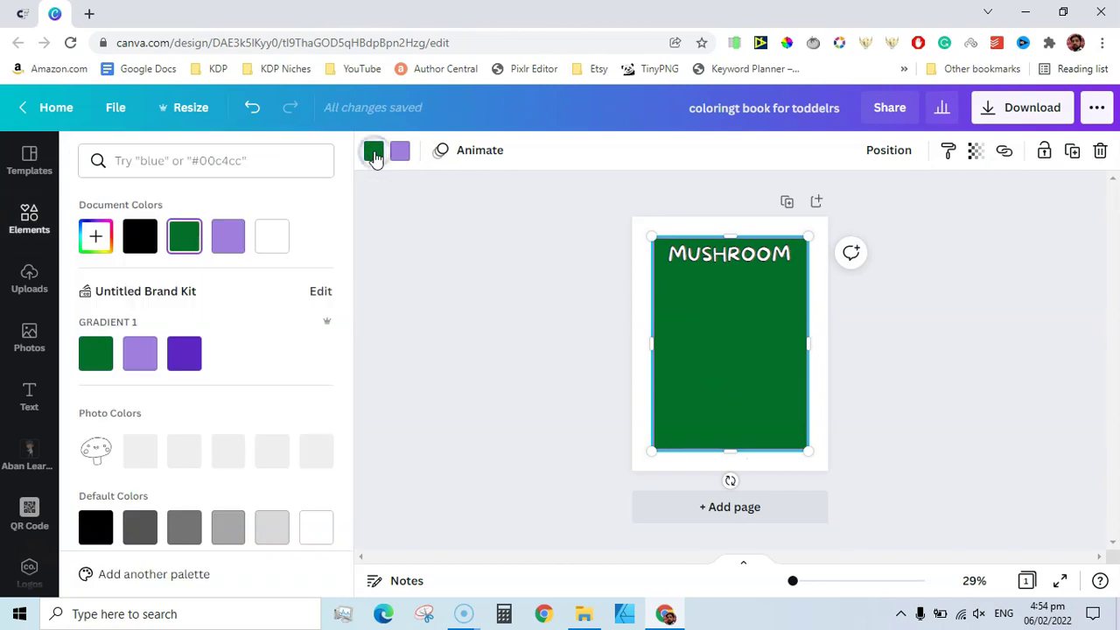
{"action": "left_click", "coordinate": [267, 241]}
{"action": "left_click", "coordinate": [399, 151]}
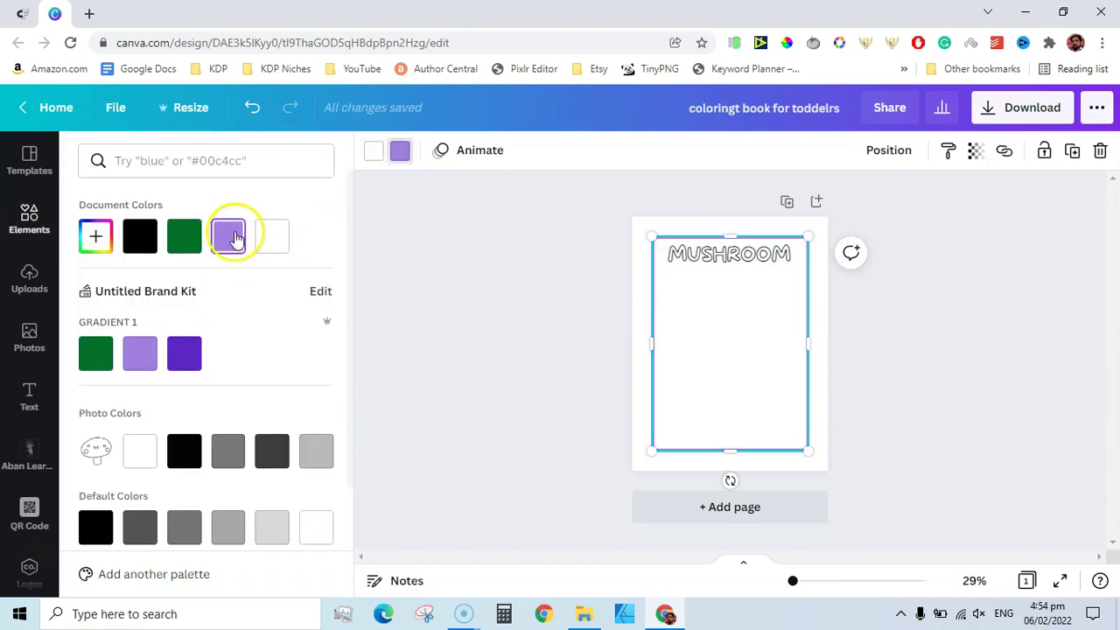
{"action": "left_click", "coordinate": [140, 236]}
- Send the rectangle backward behind the heading and mushroom drawing
{"action": "left_click", "coordinate": [905, 154]}
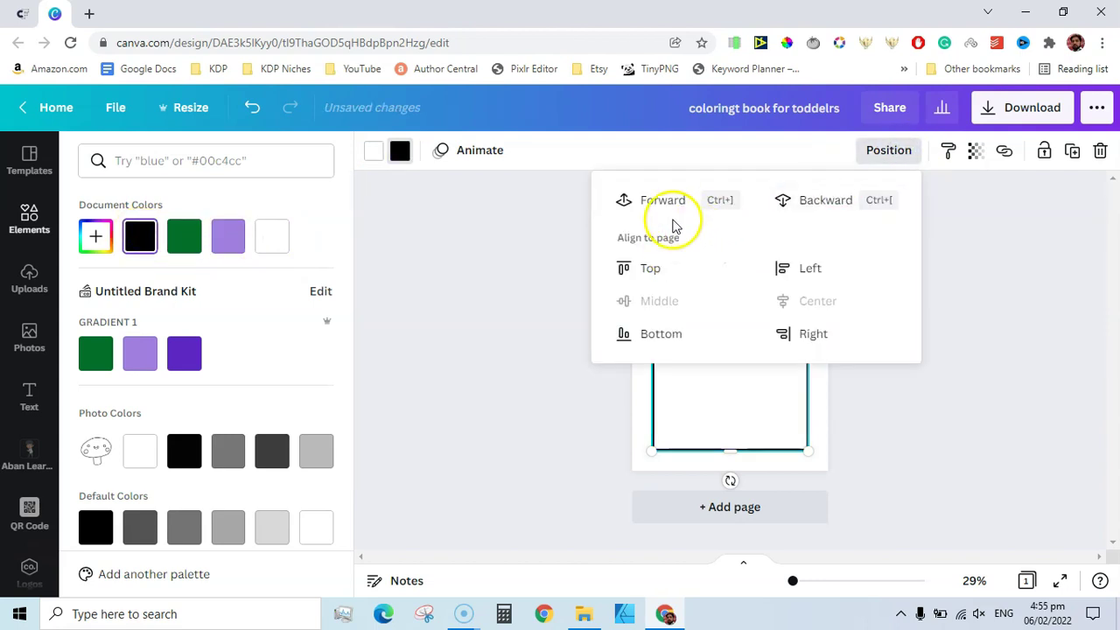
{"action": "left_click", "coordinate": [814, 195]}
{"action": "left_click", "coordinate": [806, 422]}
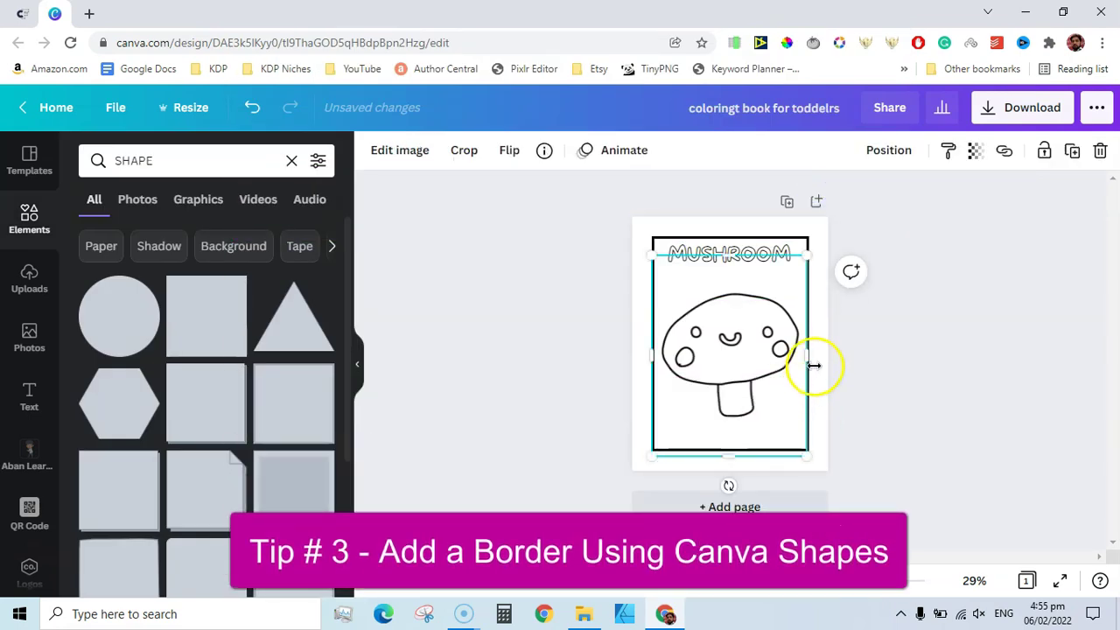
{"action": "left_click", "coordinate": [917, 420]}
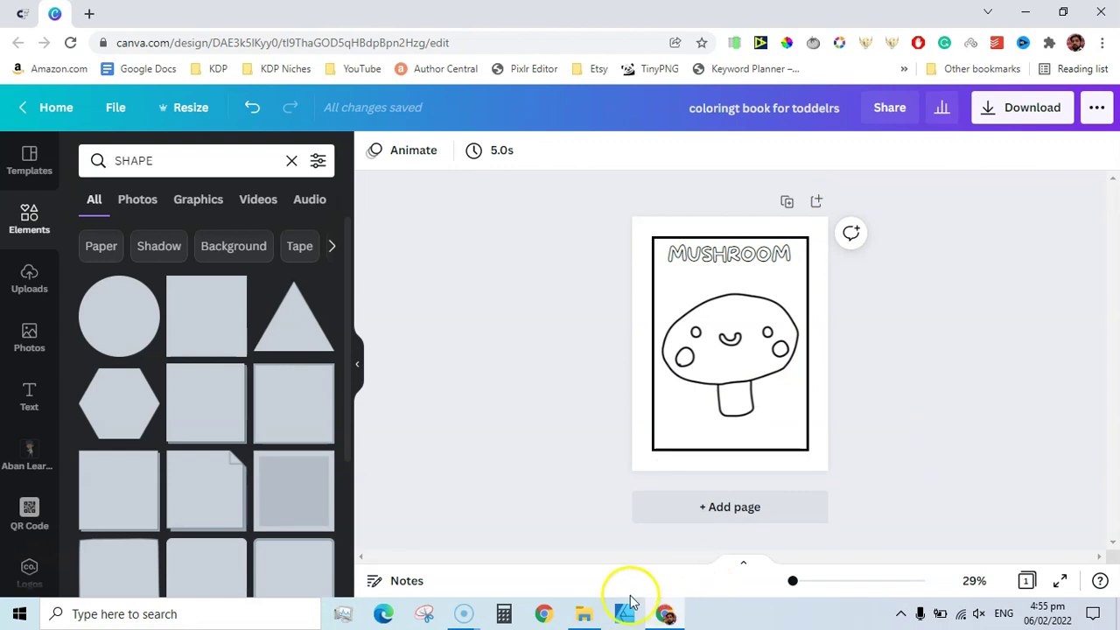
{"action": "left_click", "coordinate": [583, 613]}
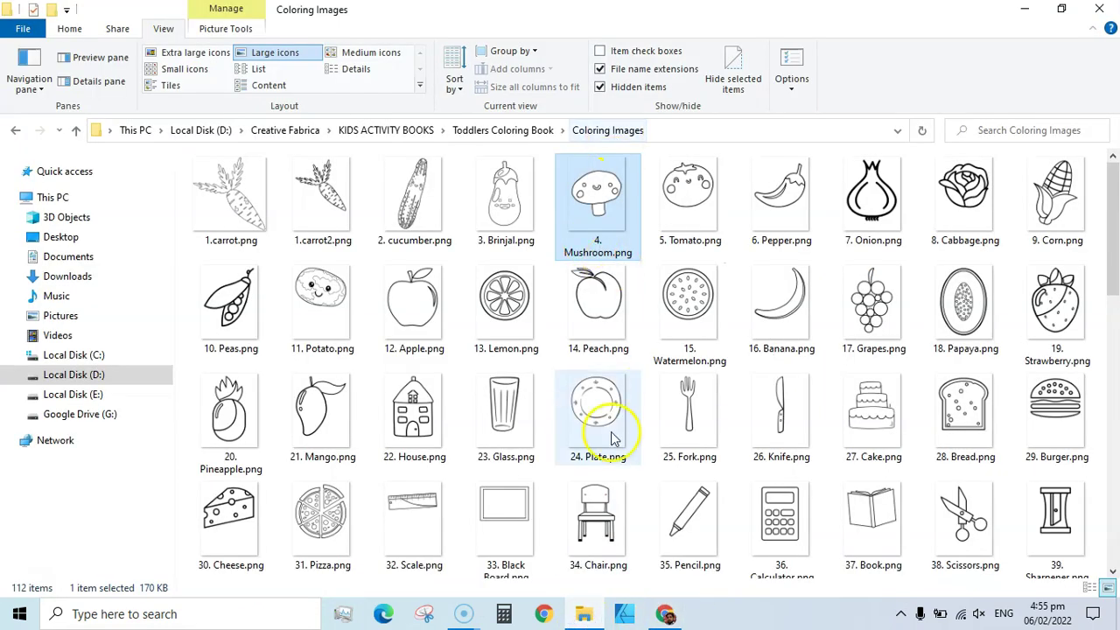
{"action": "left_click", "coordinate": [664, 613]}
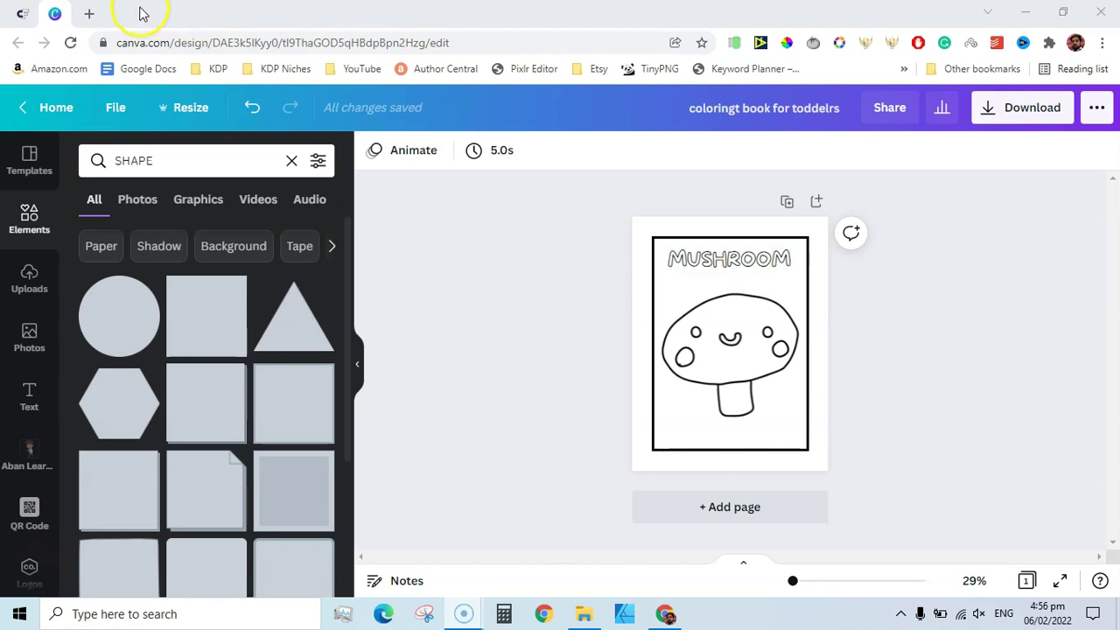
{"action": "left_click", "coordinate": [17, 40]}
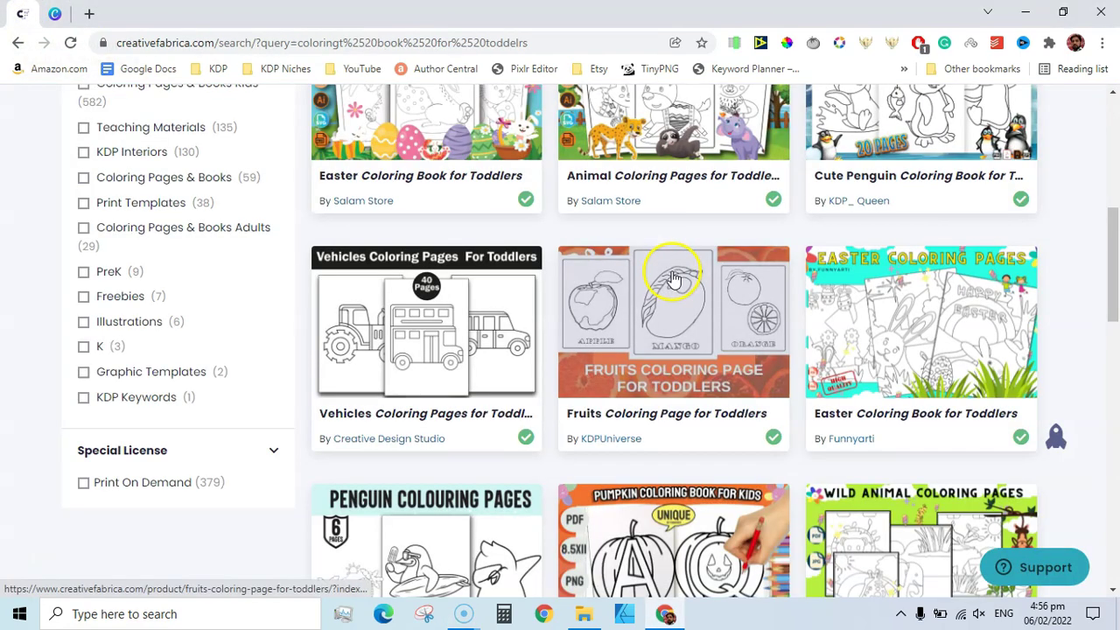
{"action": "left_click_drag", "start_coordinate": [1114, 252], "coordinate": [1113, 153]}
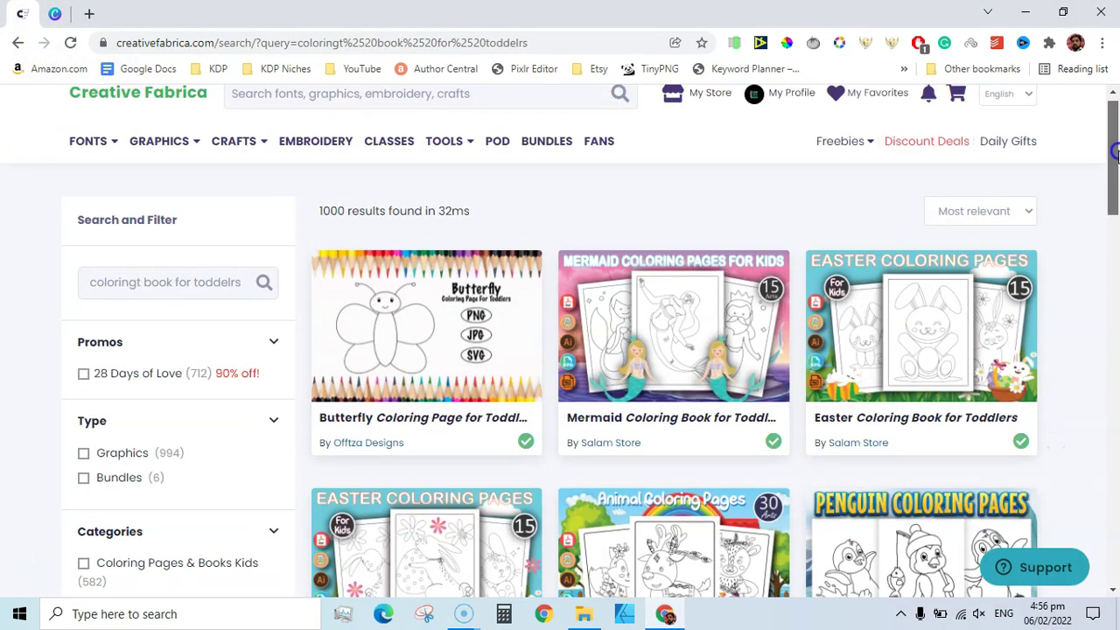
{"action": "left_click", "coordinate": [55, 12]}
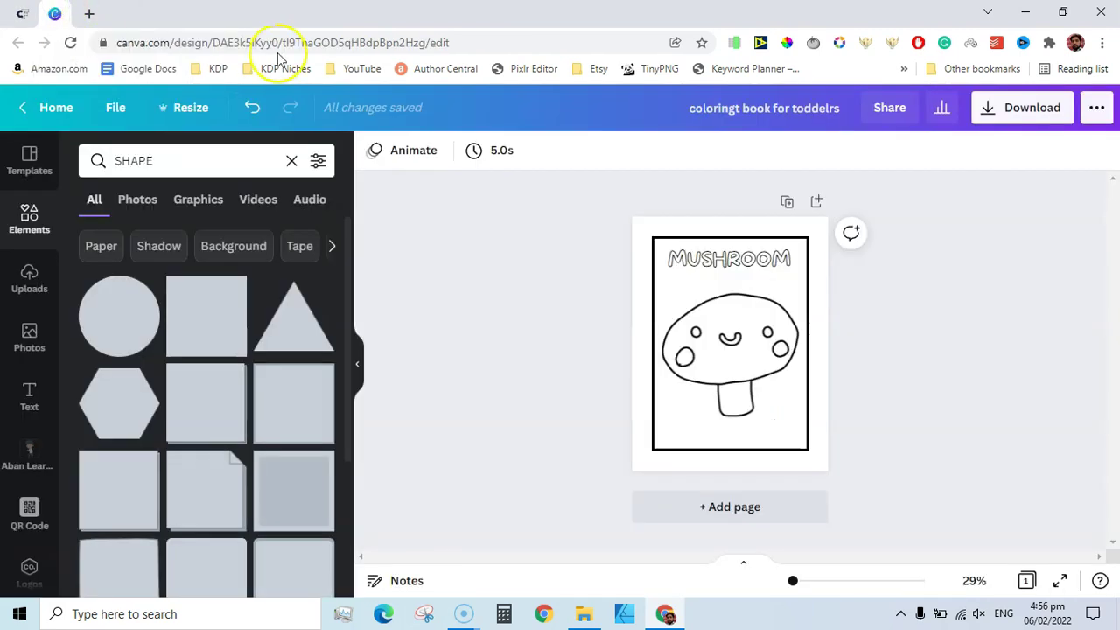
- Duplicate the page and search elements for 'MUSHROOM COLORING'
{"action": "left_click", "coordinate": [785, 201]}
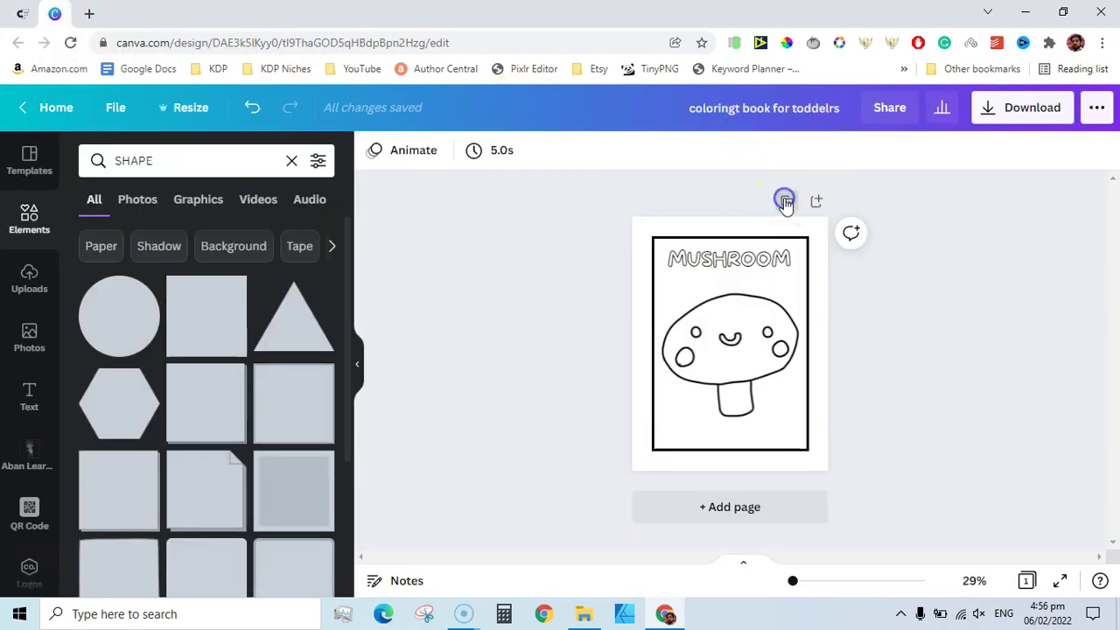
{"action": "left_click_drag", "start_coordinate": [1104, 370], "coordinate": [1088, 248]}
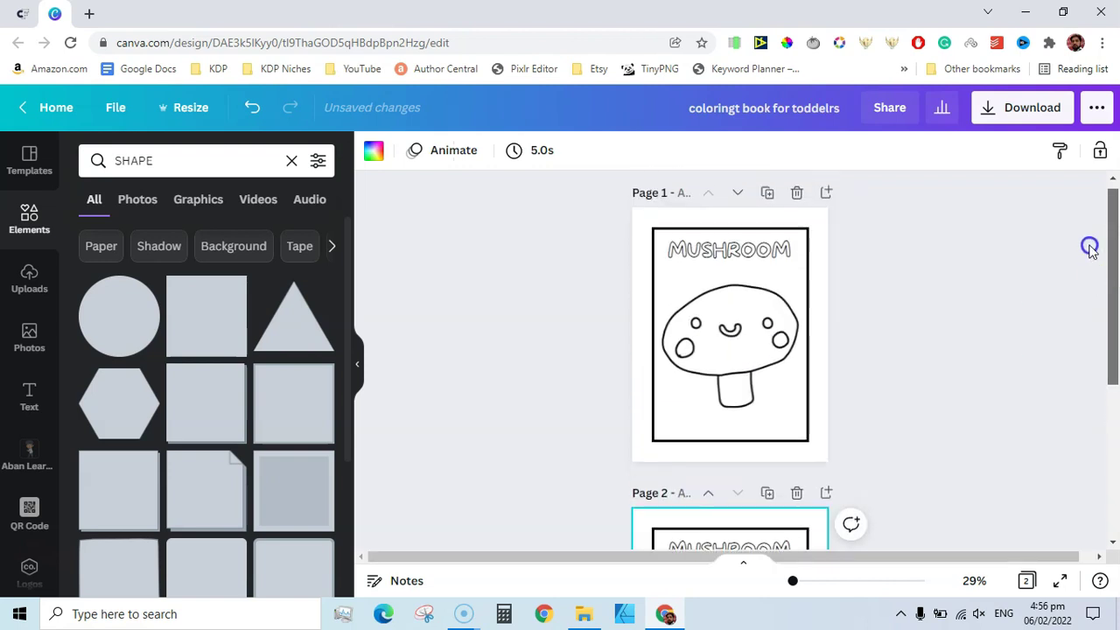
{"action": "double_click", "coordinate": [171, 167]}
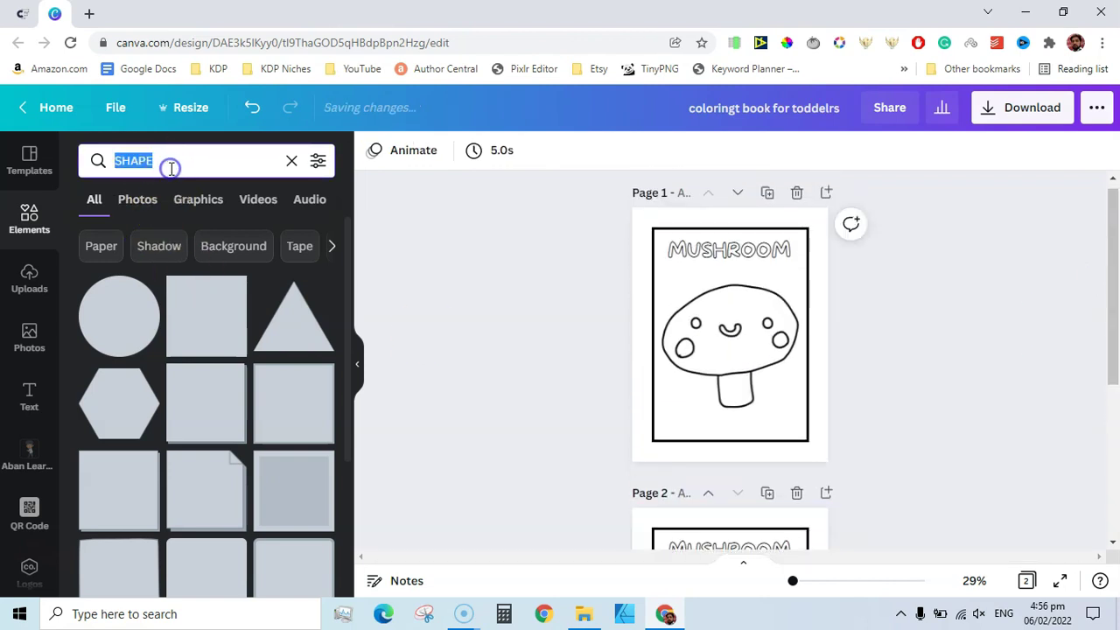
{"action": "type", "text": "S"}
{"action": "key", "text": "BackSpace"}
{"action": "type", "text": "MUSHR"}
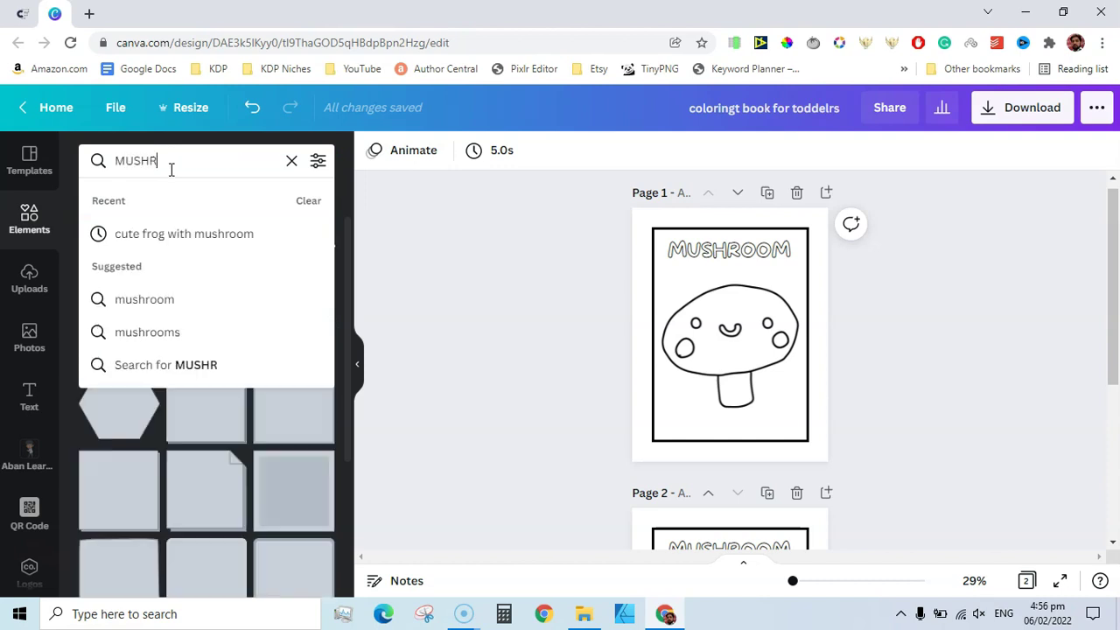
{"action": "type", "text": "OOM COL"}
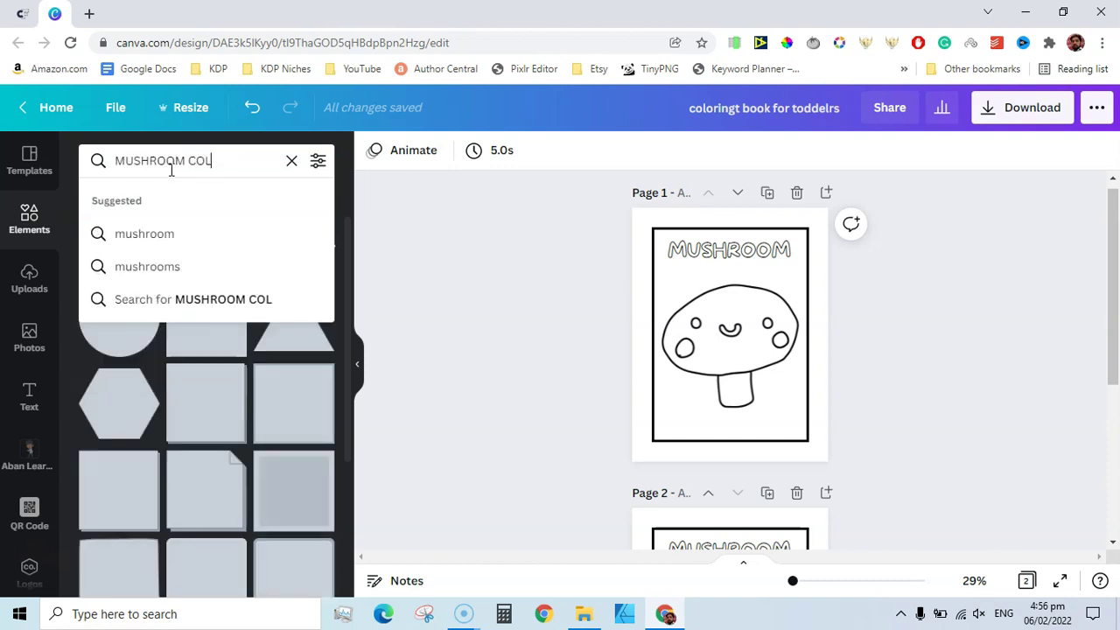
{"action": "type", "text": "ORING"}
{"action": "key", "text": "Return"}
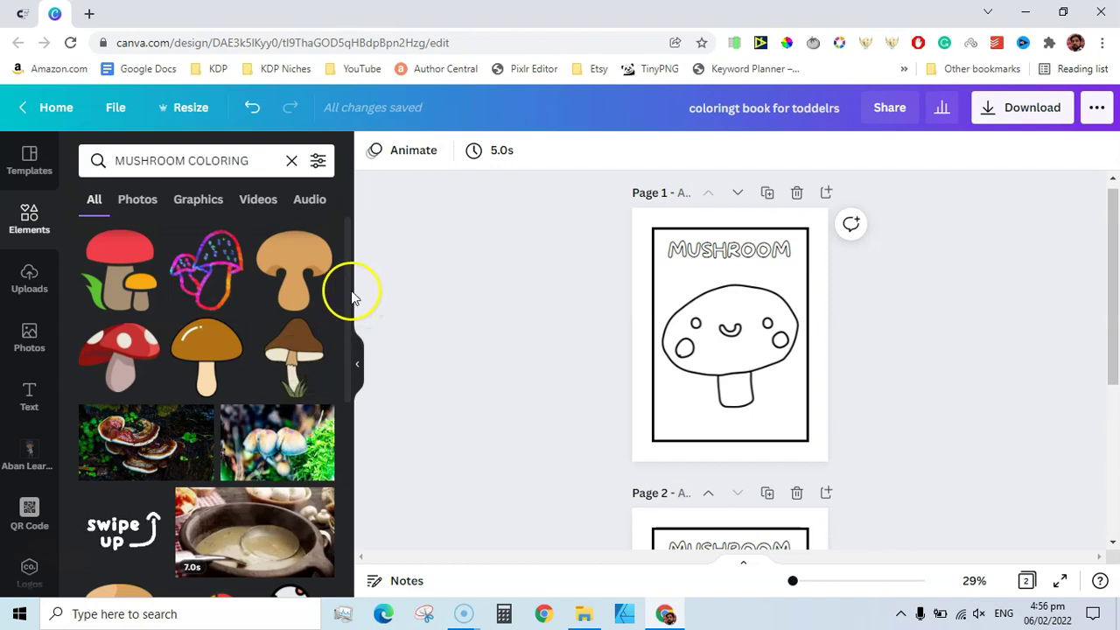
- Look through the mushroom coloring results and return to the search term
{"action": "scroll", "coordinate": [341, 362], "scroll_direction": "down", "scroll_amount": 3}
{"action": "scroll", "coordinate": [328, 263], "scroll_direction": "up", "scroll_amount": 3}
{"action": "scroll", "coordinate": [324, 313], "scroll_direction": "down", "scroll_amount": 1}
{"action": "scroll", "coordinate": [297, 263], "scroll_direction": "up", "scroll_amount": 1}
{"action": "left_click", "coordinate": [262, 160]}
- Search 'MUSHROOM CLIPART' and place a small outlined mushroom at page 1's bottom-left
{"action": "key", "text": "BackSpace"}
{"action": "key", "text": "BackSpace"}
{"action": "key", "text": "BackSpace"}
{"action": "key", "text": "BackSpace"}
{"action": "key", "text": "BackSpace"}
{"action": "key", "text": "BackSpace"}
{"action": "key", "text": "BackSpace"}
{"action": "type", "text": "LIPART"}
{"action": "key", "text": "Return"}
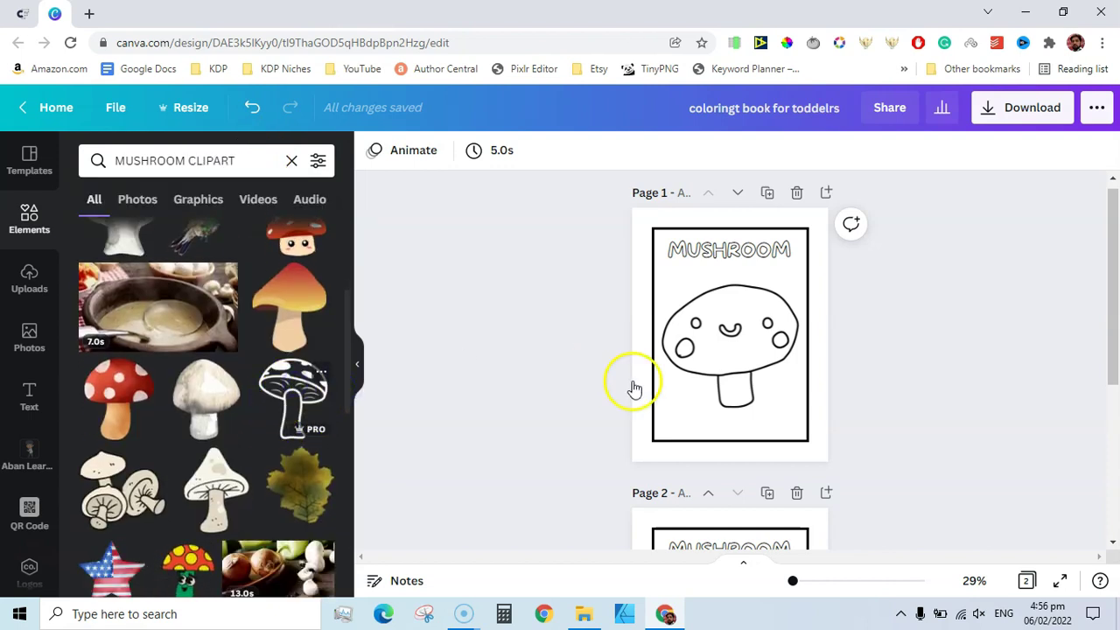
{"action": "left_click_drag", "start_coordinate": [635, 389], "coordinate": [663, 350]}
{"action": "left_click_drag", "start_coordinate": [775, 287], "coordinate": [731, 336]}
{"action": "left_click_drag", "start_coordinate": [723, 404], "coordinate": [688, 461]}
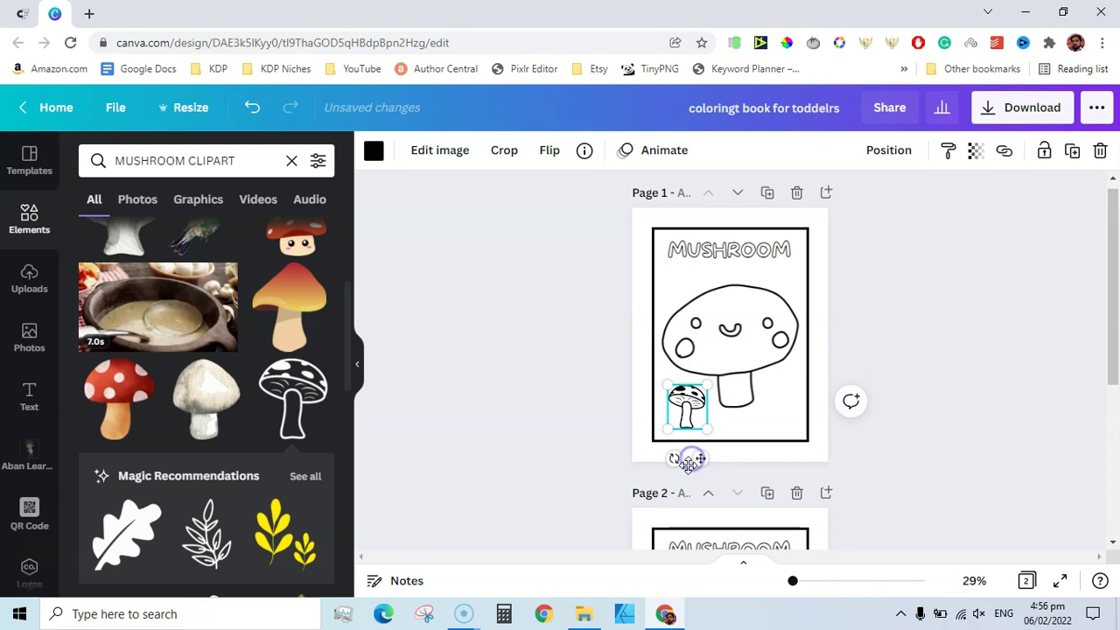
- Add a shrunken leaf sprig at bottom-right and fine-tune both small graphics
{"action": "left_click", "coordinate": [210, 535]}
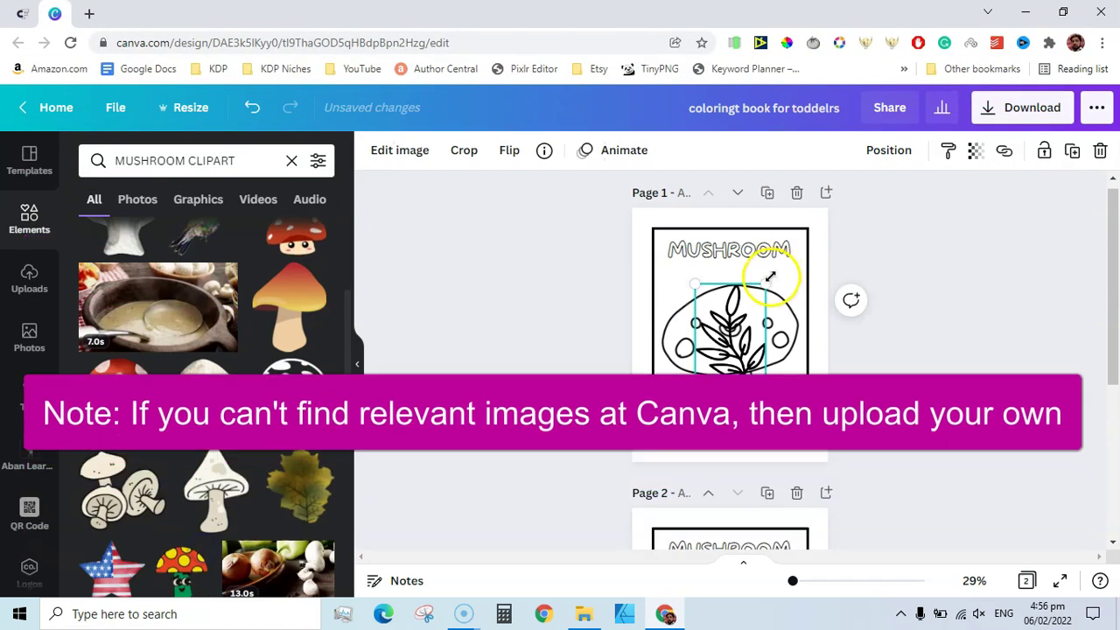
{"action": "left_click_drag", "start_coordinate": [770, 276], "coordinate": [778, 418]}
{"action": "left_click", "coordinate": [686, 402]}
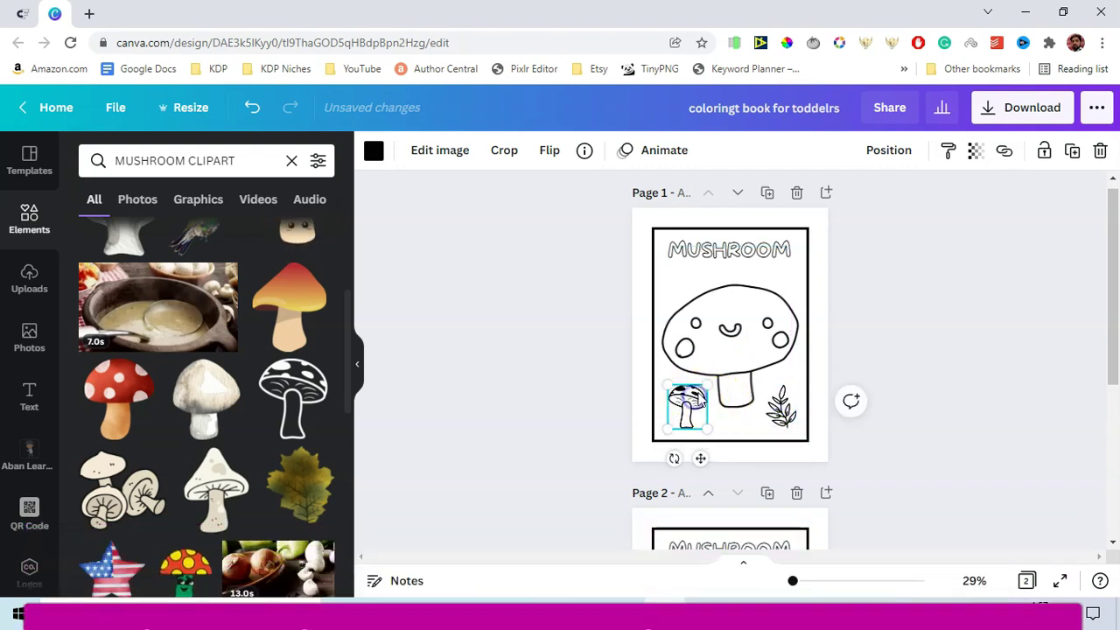
{"action": "left_click_drag", "start_coordinate": [687, 403], "coordinate": [687, 402]}
{"action": "left_click", "coordinate": [783, 400]}
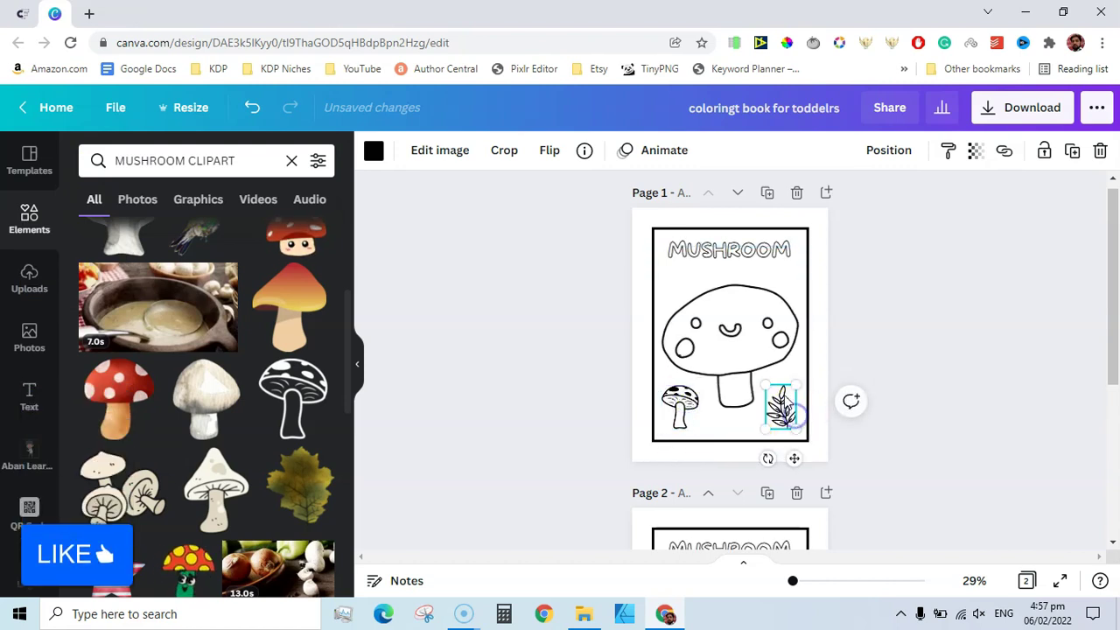
{"action": "left_click_drag", "start_coordinate": [790, 385], "coordinate": [794, 383]}
{"action": "left_click", "coordinate": [891, 338]}
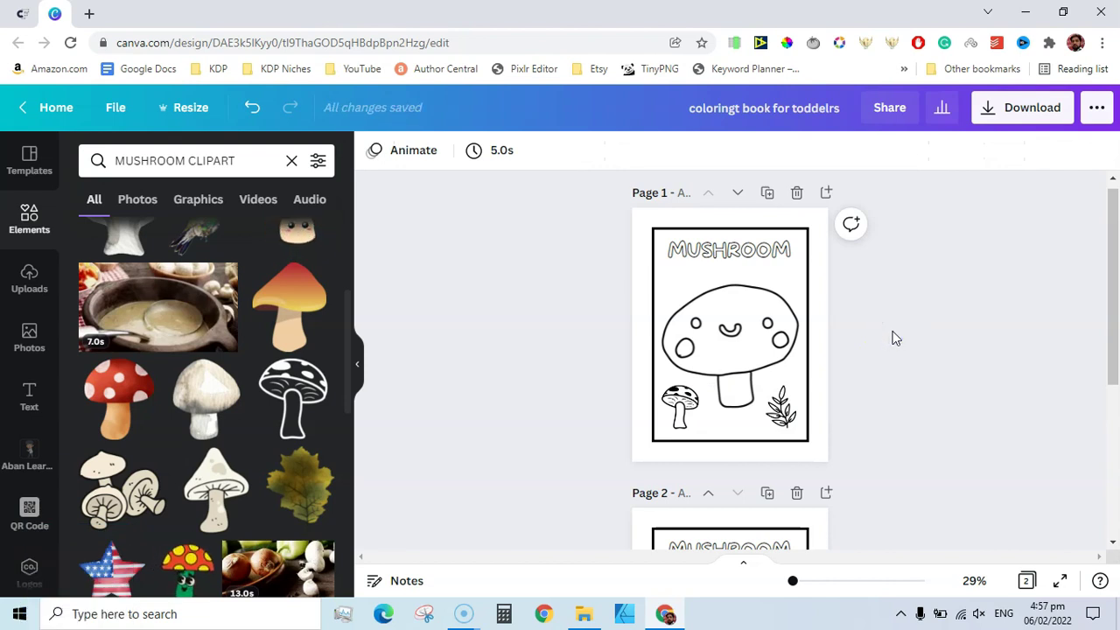
- Move the big mushroom illustration higher on the page
{"action": "left_click", "coordinate": [719, 322]}
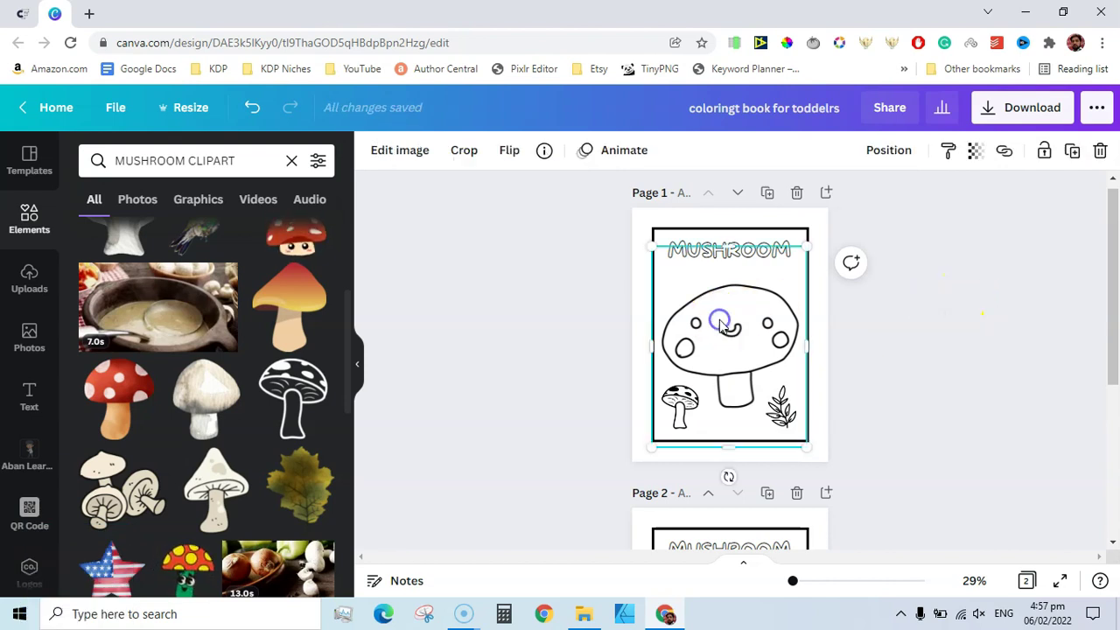
{"action": "left_click_drag", "start_coordinate": [719, 322], "coordinate": [719, 310]}
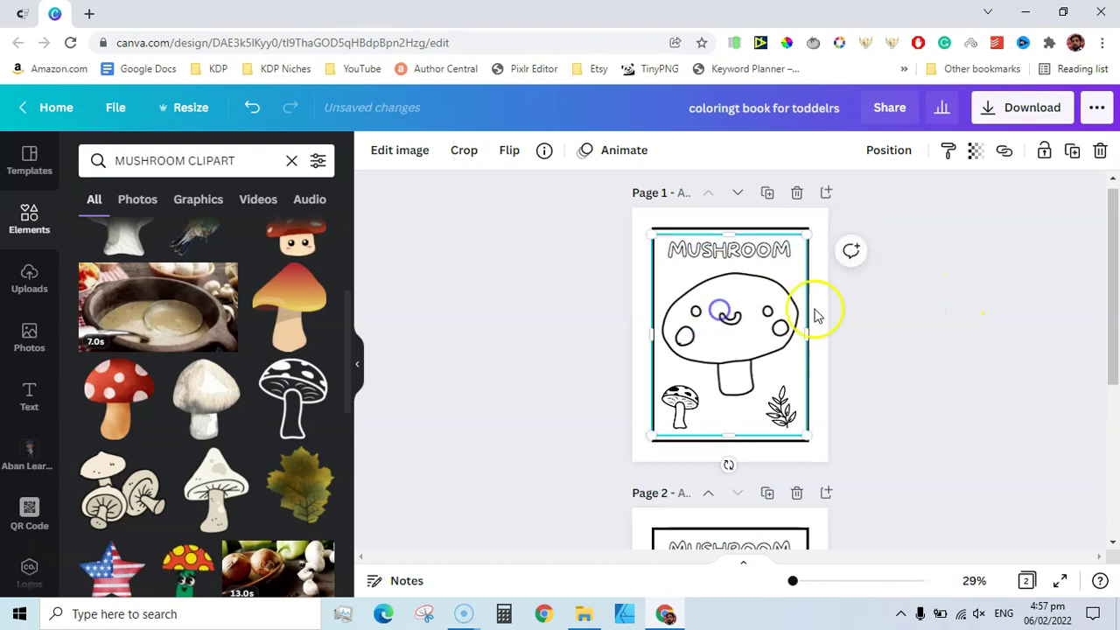
{"action": "left_click", "coordinate": [859, 320]}
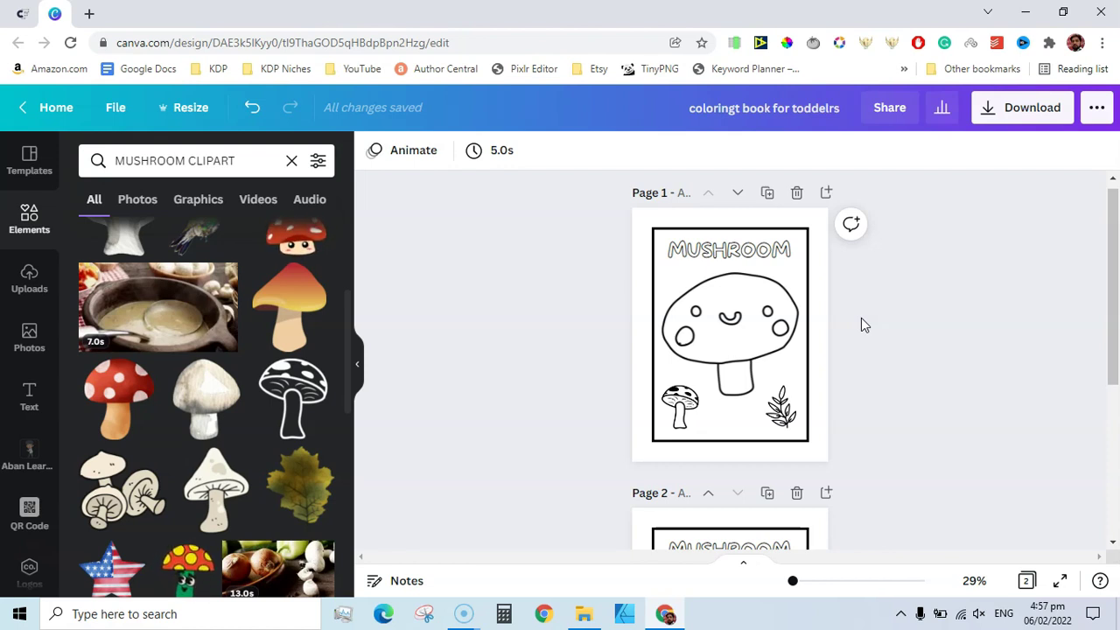
- Raise the heading's Splice thickness to 66 and scale the text to size 70.1
{"action": "left_click", "coordinate": [763, 252]}
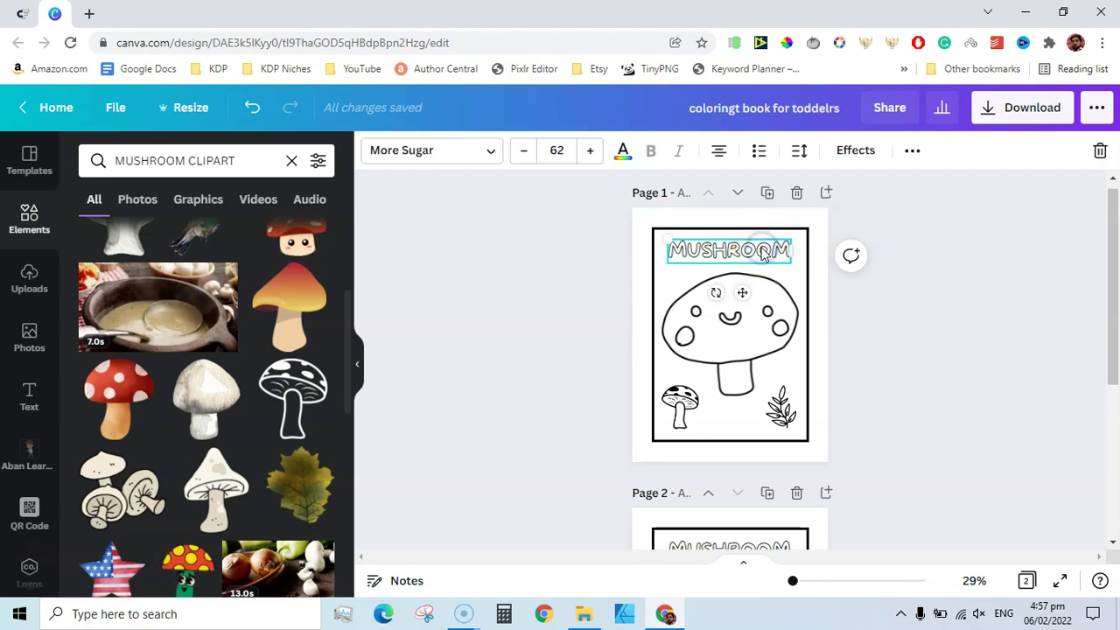
{"action": "left_click", "coordinate": [855, 153]}
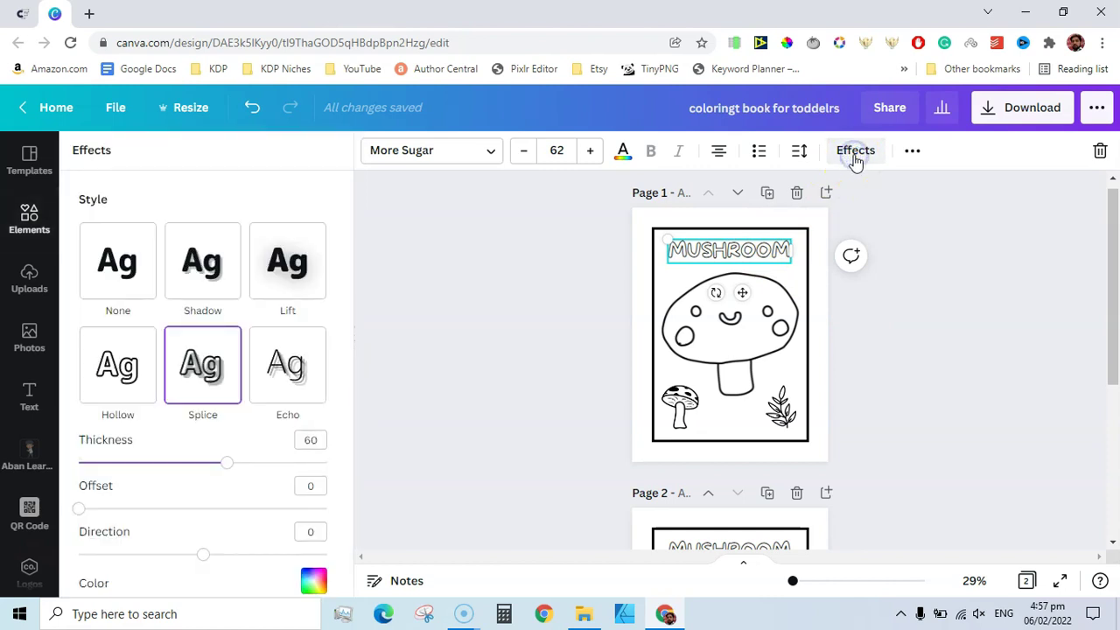
{"action": "left_click_drag", "start_coordinate": [228, 466], "coordinate": [241, 462]}
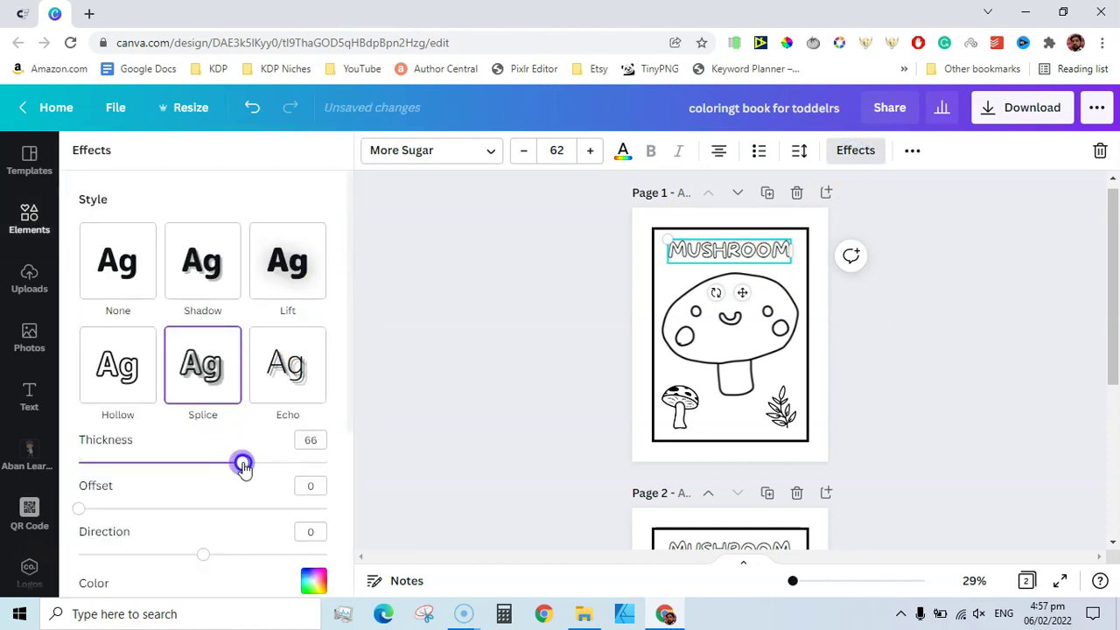
{"action": "left_click_drag", "start_coordinate": [788, 257], "coordinate": [797, 265]}
{"action": "left_click", "coordinate": [886, 322]}
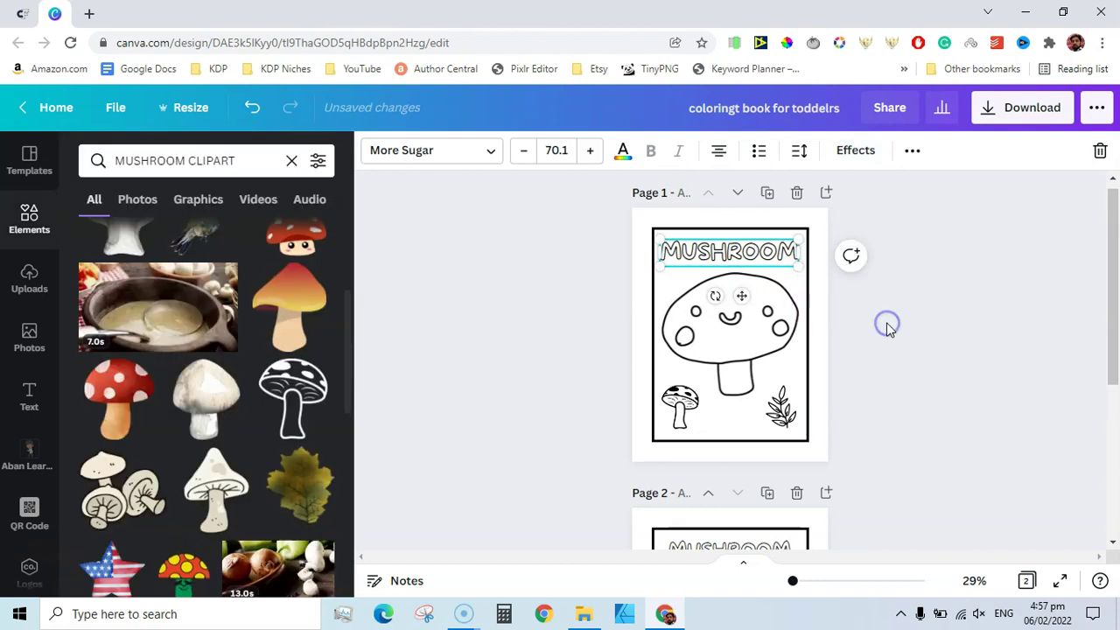
{"action": "left_click", "coordinate": [982, 458]}
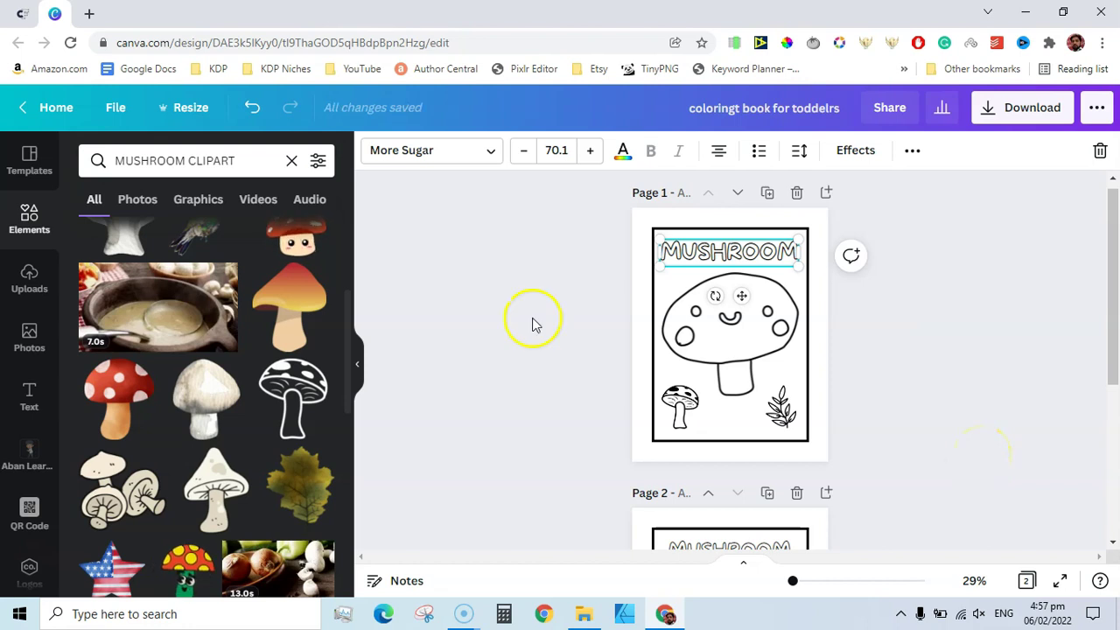
- Replace the Creative Fabrica search filter 'toddlers' with 'VEHICLE SVG' and browse the results
{"action": "left_click", "coordinate": [55, 13]}
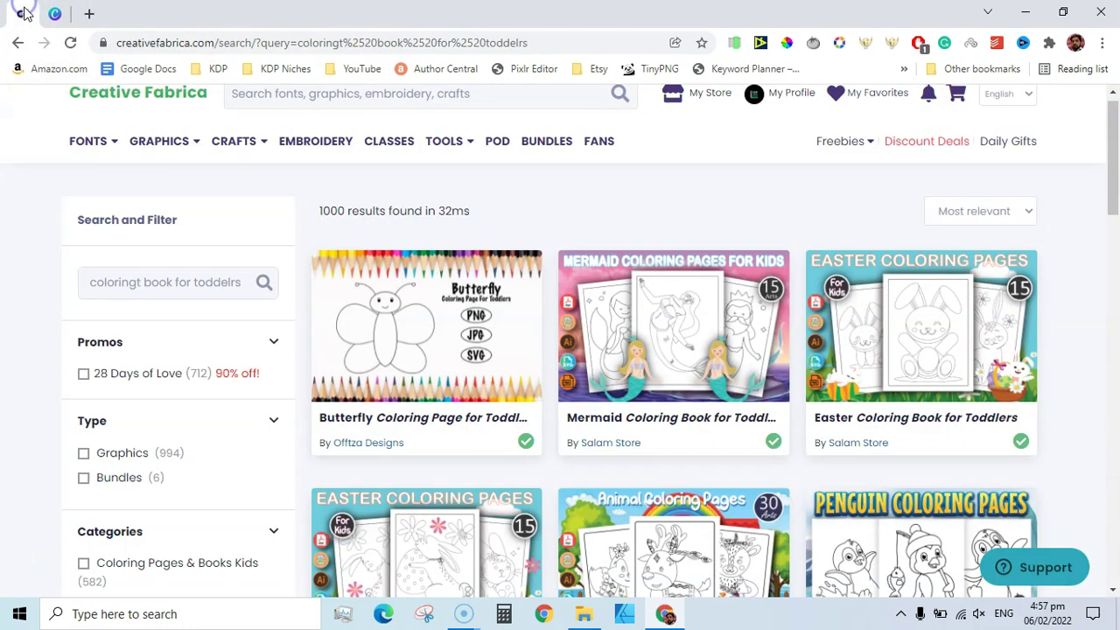
{"action": "left_click_drag", "start_coordinate": [1112, 175], "coordinate": [1113, 171]}
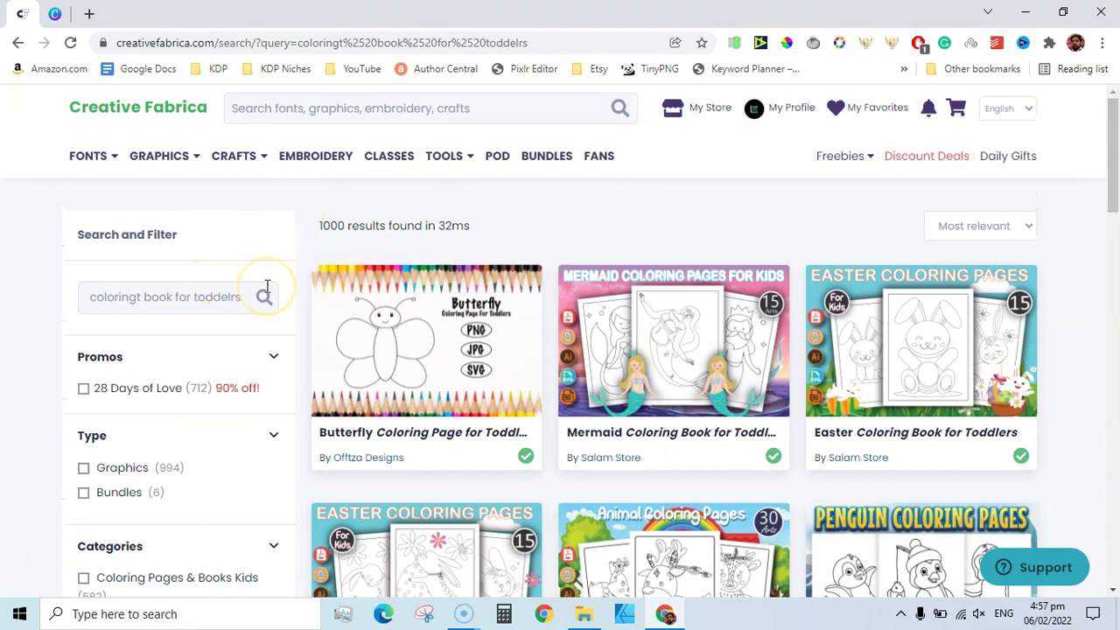
{"action": "double_click", "coordinate": [241, 294]}
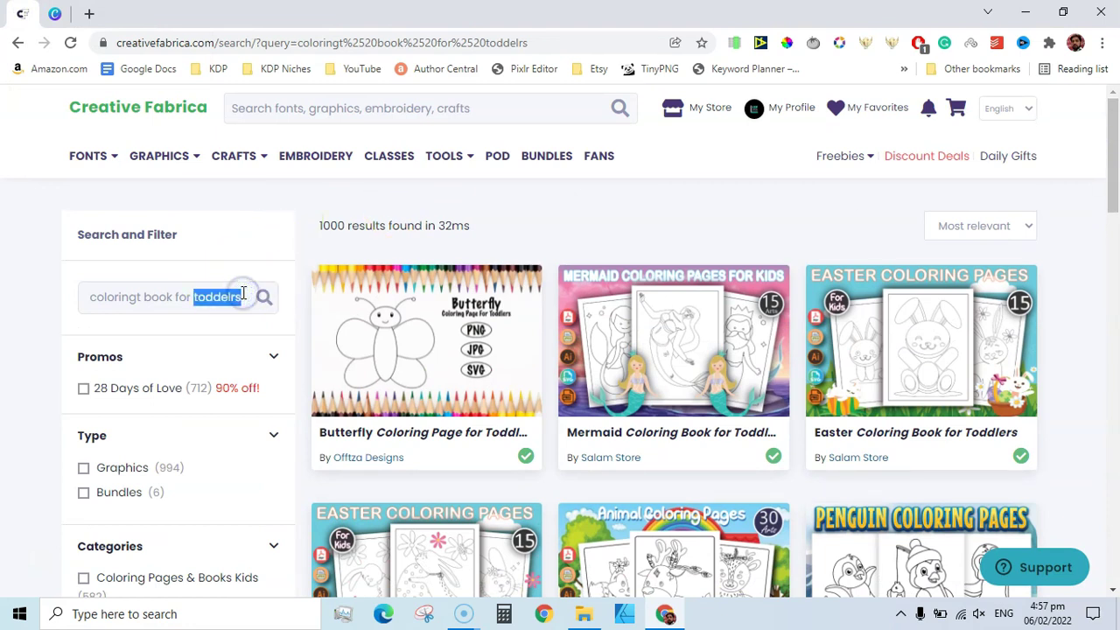
{"action": "key", "text": "BackSpace"}
{"action": "key", "text": "BackSpace"}
{"action": "key", "text": "BackSpace"}
{"action": "key", "text": "BackSpace"}
{"action": "key", "text": "BackSpace"}
{"action": "key", "text": "BackSpace"}
{"action": "key", "text": "BackSpace"}
{"action": "key", "text": "BackSpace"}
{"action": "key", "text": "BackSpace"}
{"action": "key", "text": "BackSpace"}
{"action": "key", "text": "BackSpace"}
{"action": "key", "text": "BackSpace"}
{"action": "key", "text": "BackSpace"}
{"action": "key", "text": "BackSpace"}
{"action": "key", "text": "BackSpace"}
{"action": "key", "text": "BackSpace"}
{"action": "key", "text": "BackSpace"}
{"action": "key", "text": "BackSpace"}
{"action": "key", "text": "BackSpace"}
{"action": "key", "text": "BackSpace"}
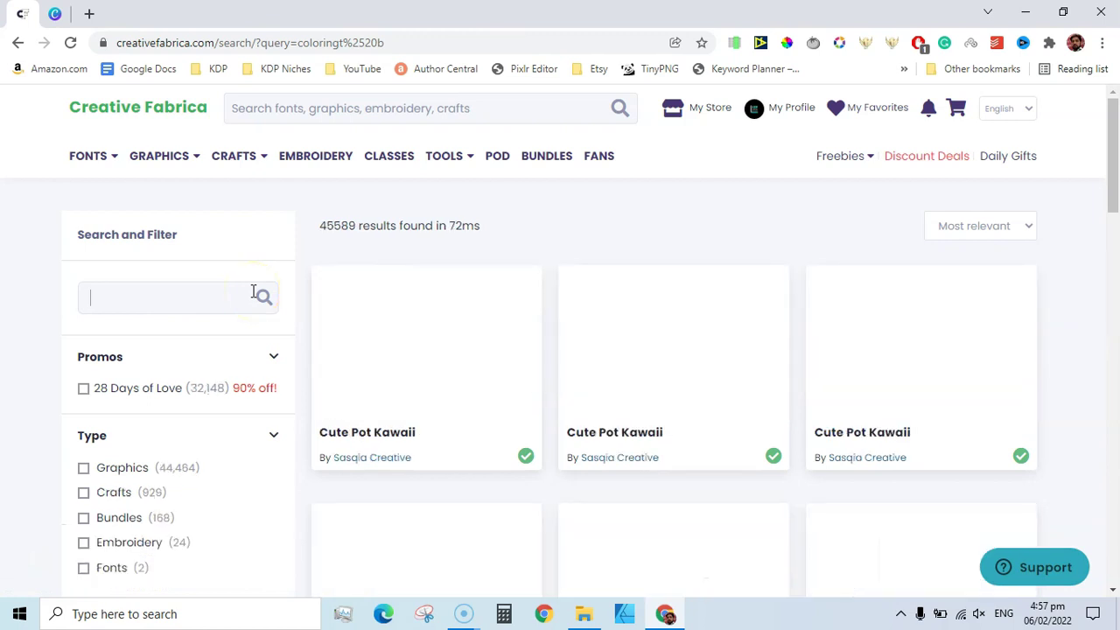
{"action": "type", "text": "VEHICLE"}
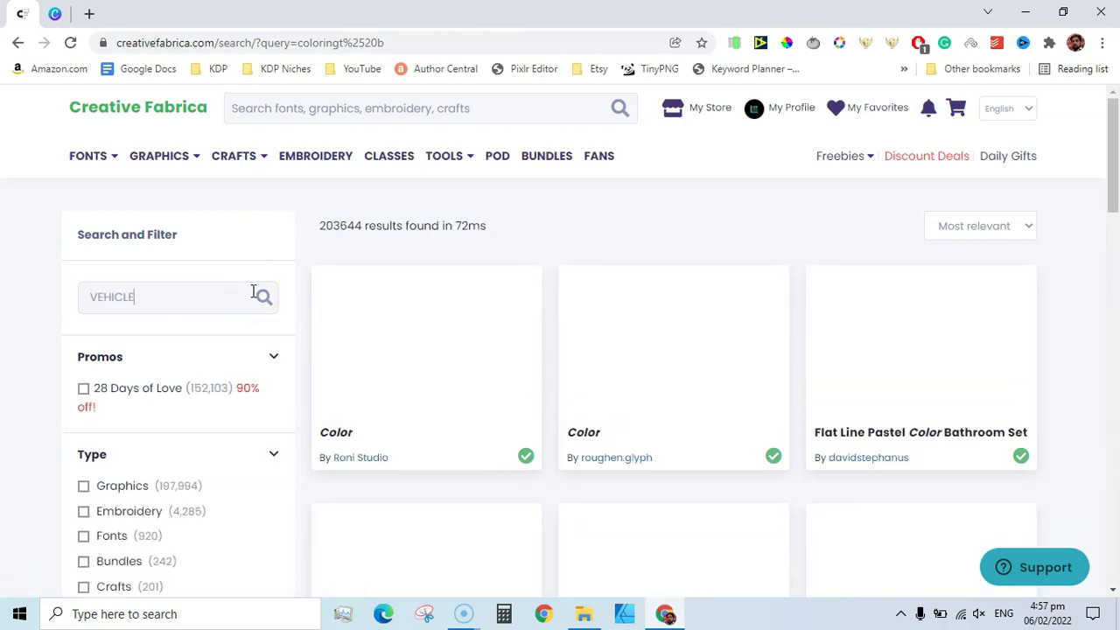
{"action": "type", "text": " S"}
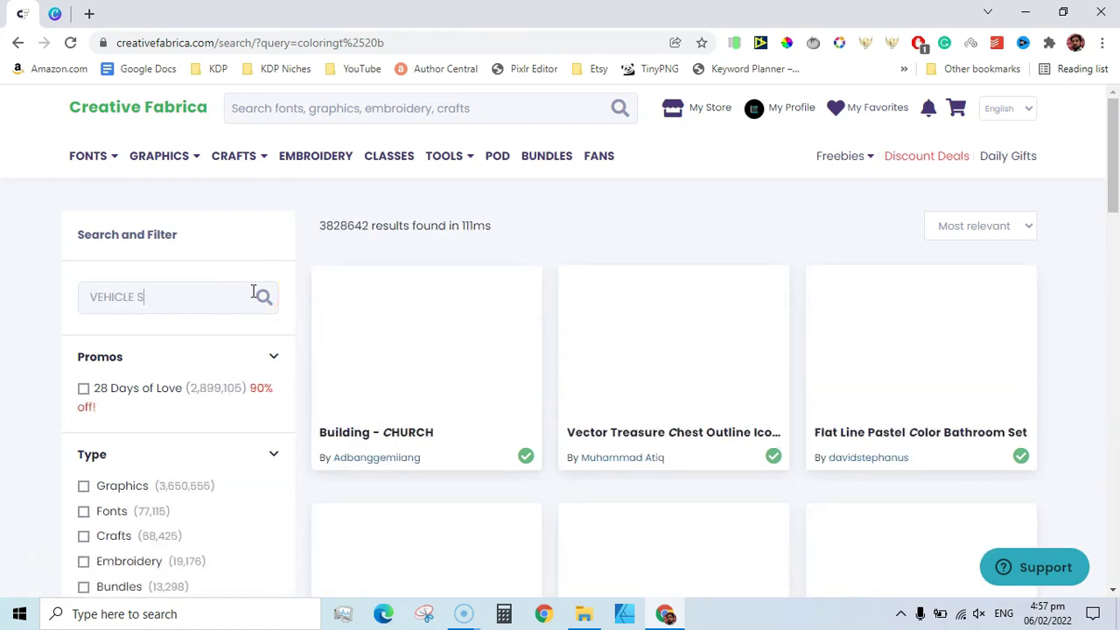
{"action": "type", "text": "VG"}
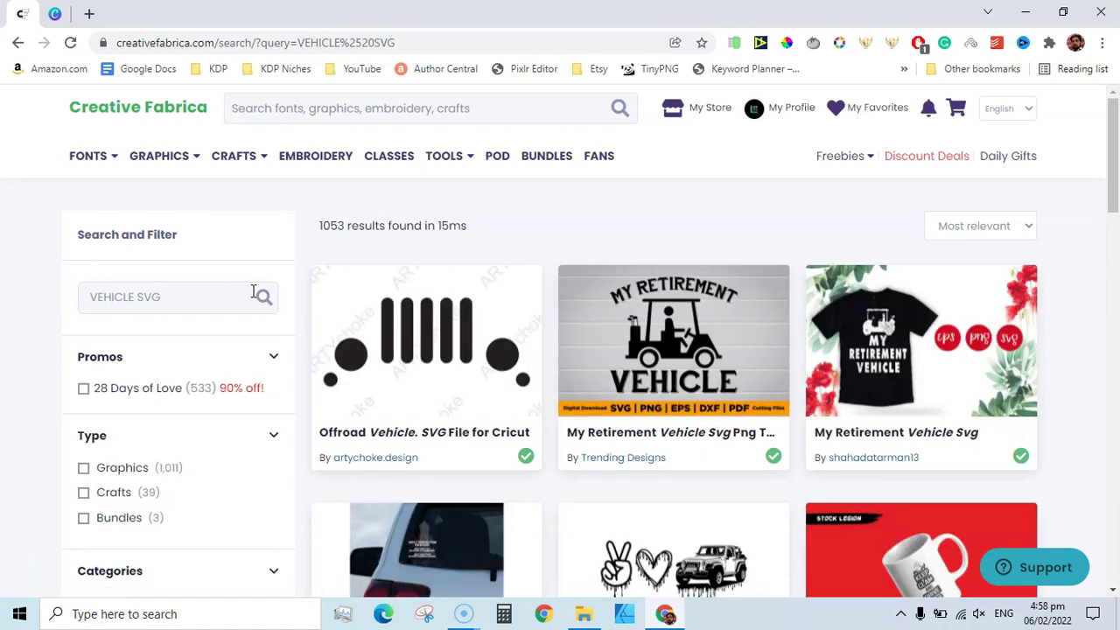
{"action": "left_click", "coordinate": [624, 615]}
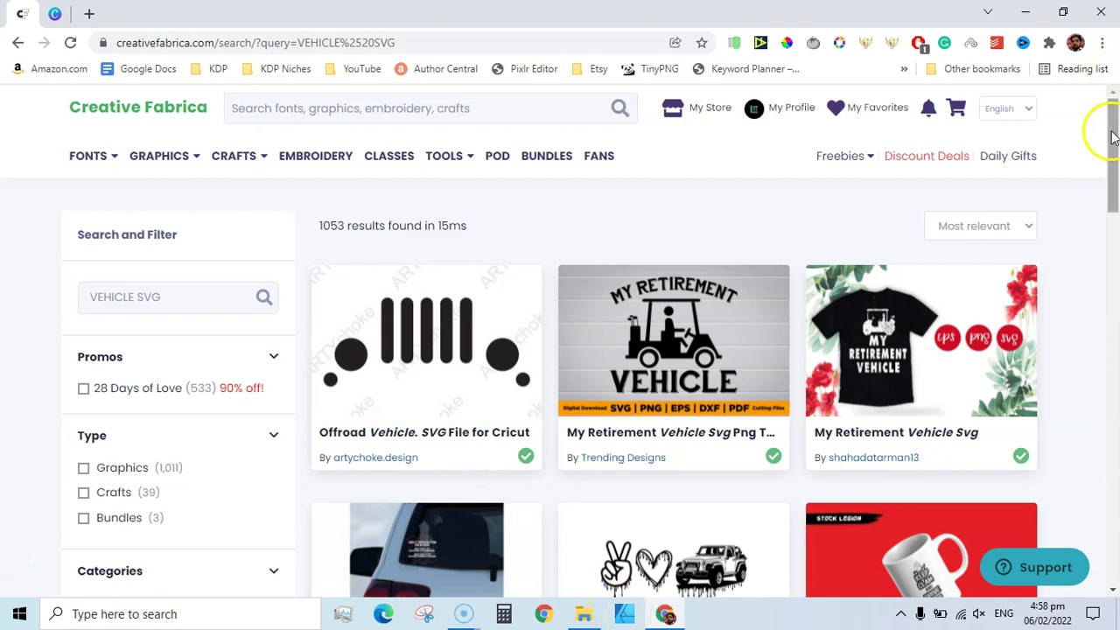
{"action": "left_click_drag", "start_coordinate": [1111, 140], "coordinate": [1107, 219]}
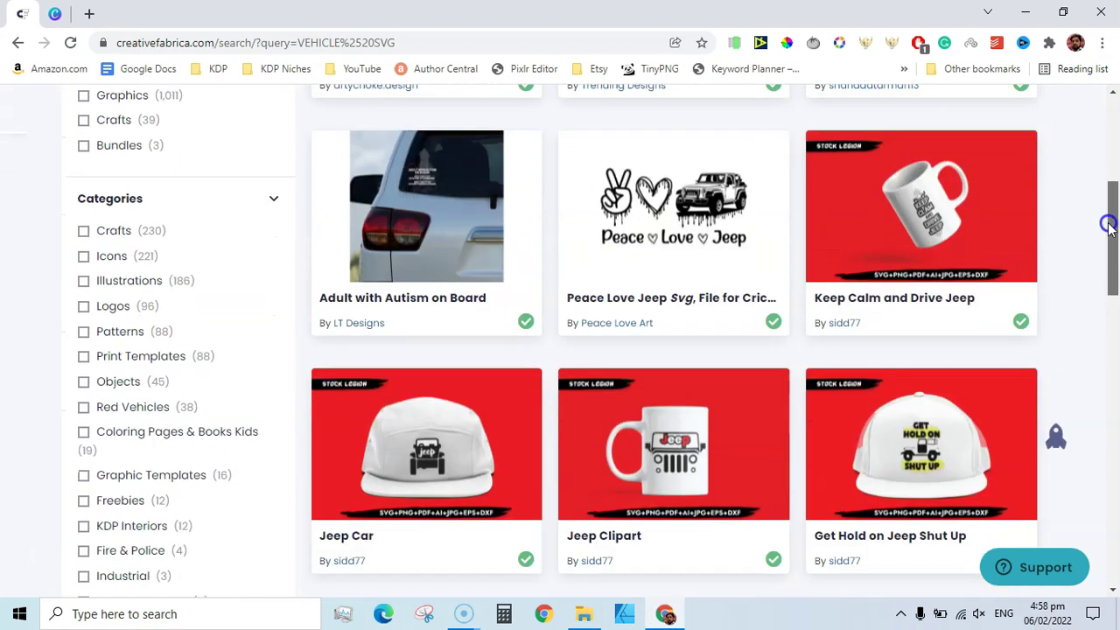
- Check the Canva design, then go back to the Creative Fabrica results
{"action": "left_click", "coordinate": [54, 13]}
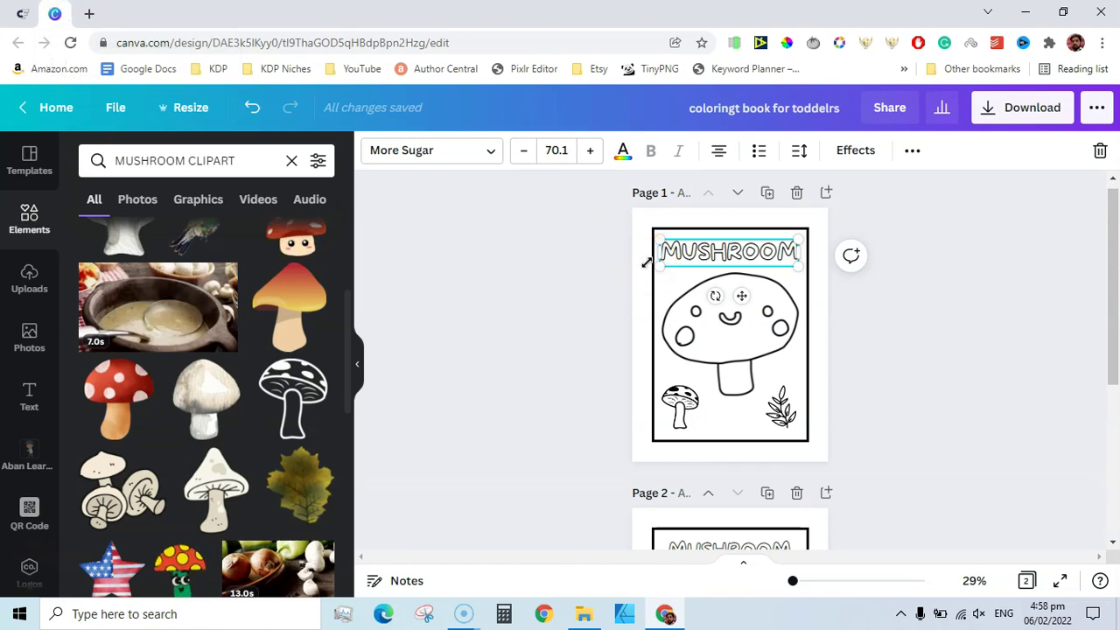
{"action": "left_click", "coordinate": [505, 353]}
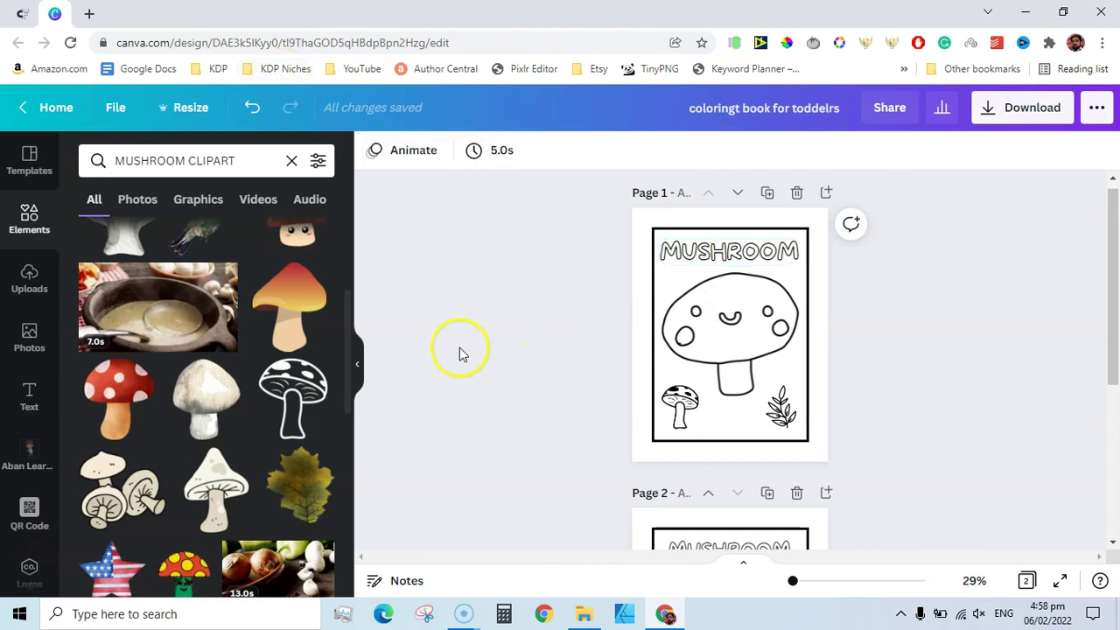
{"action": "left_click", "coordinate": [25, 12]}
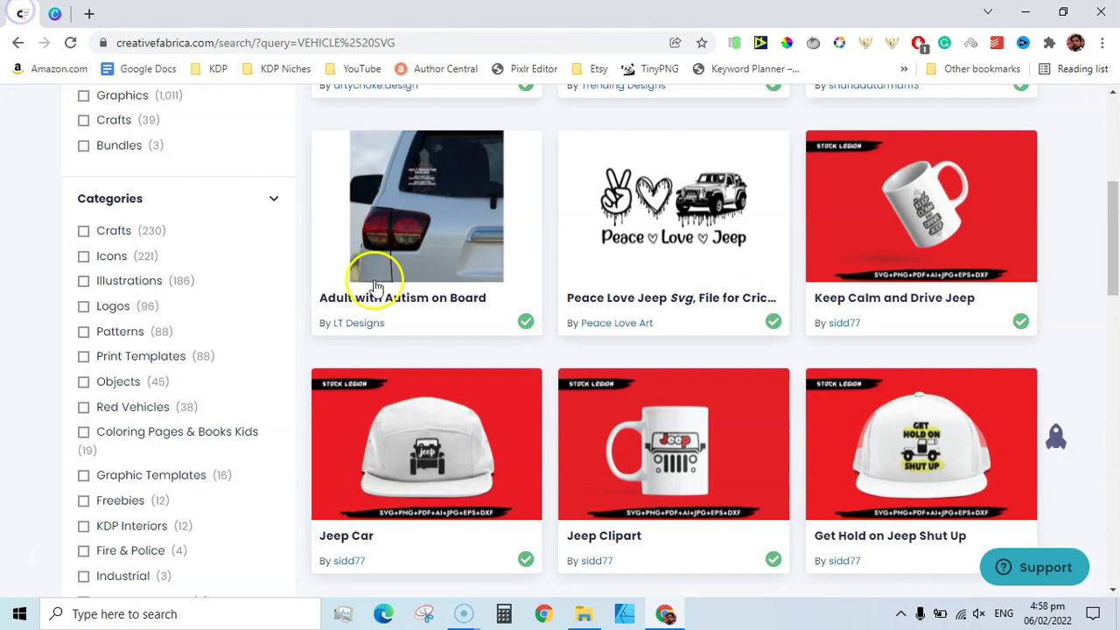
{"action": "left_click_drag", "start_coordinate": [1114, 251], "coordinate": [1115, 157]}
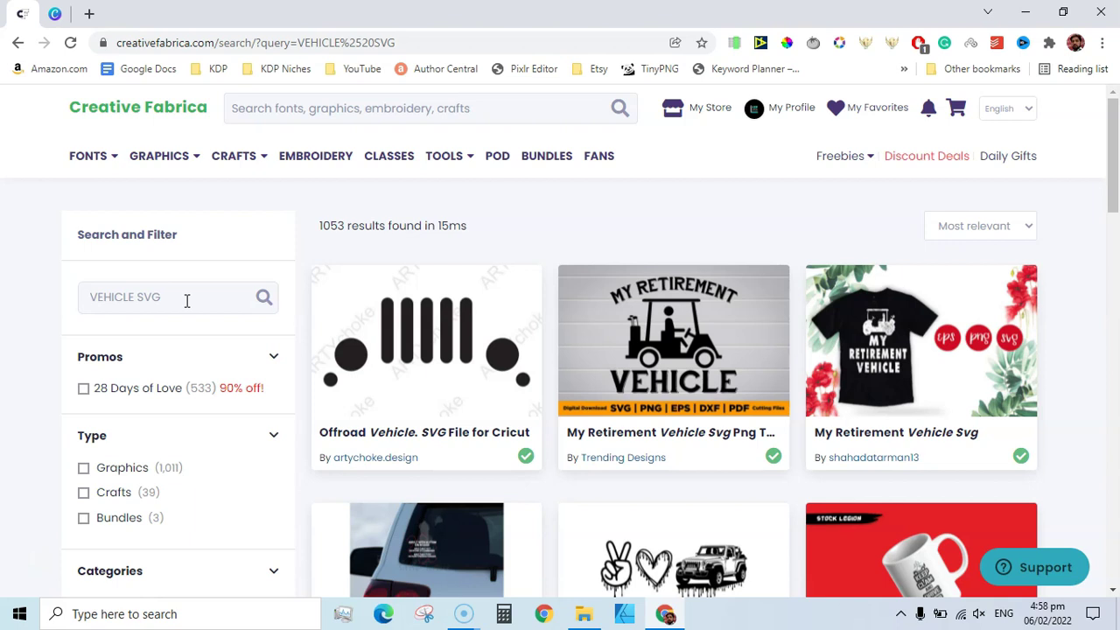
{"action": "left_click", "coordinate": [55, 13]}
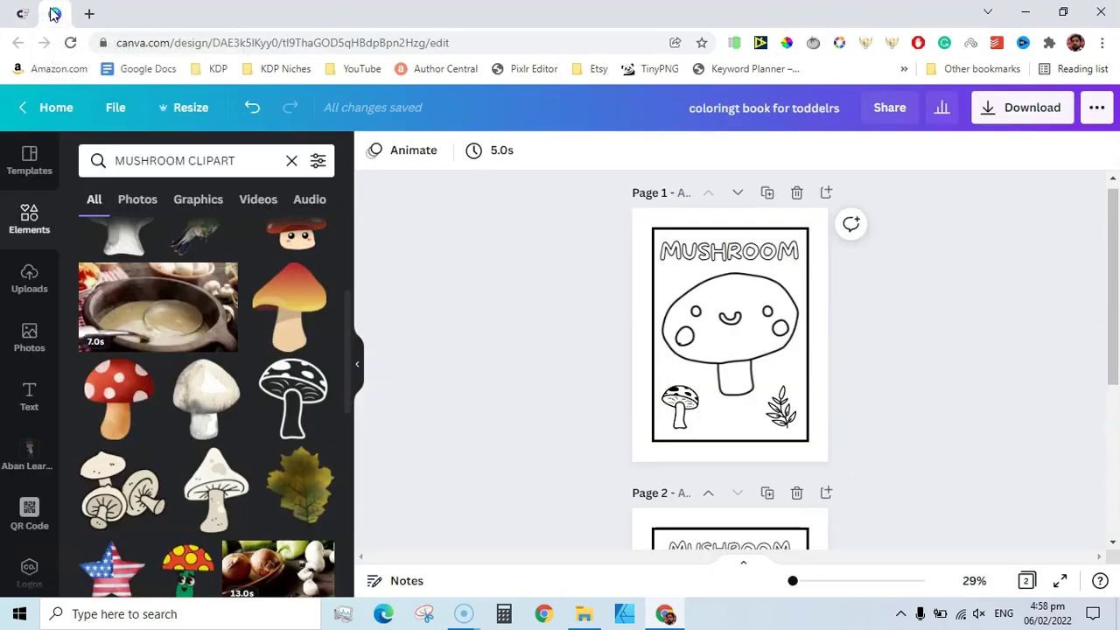
{"action": "left_click", "coordinate": [23, 13]}
{"action": "scroll", "coordinate": [1117, 210], "scroll_direction": "down", "scroll_amount": 1}
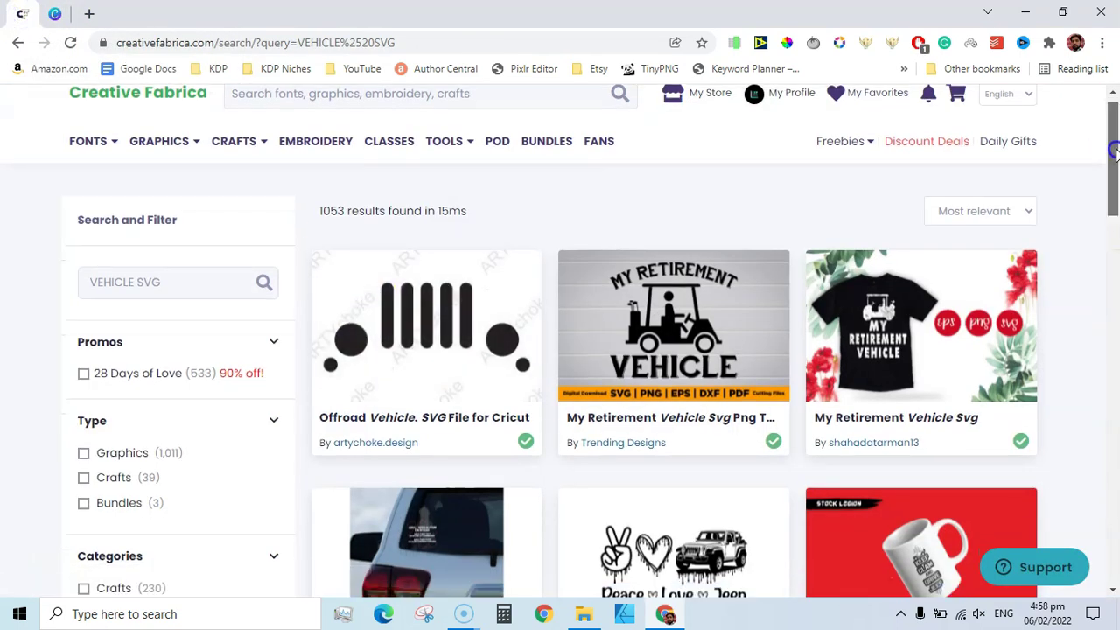
{"action": "scroll", "coordinate": [1104, 105], "scroll_direction": "up", "scroll_amount": 1}
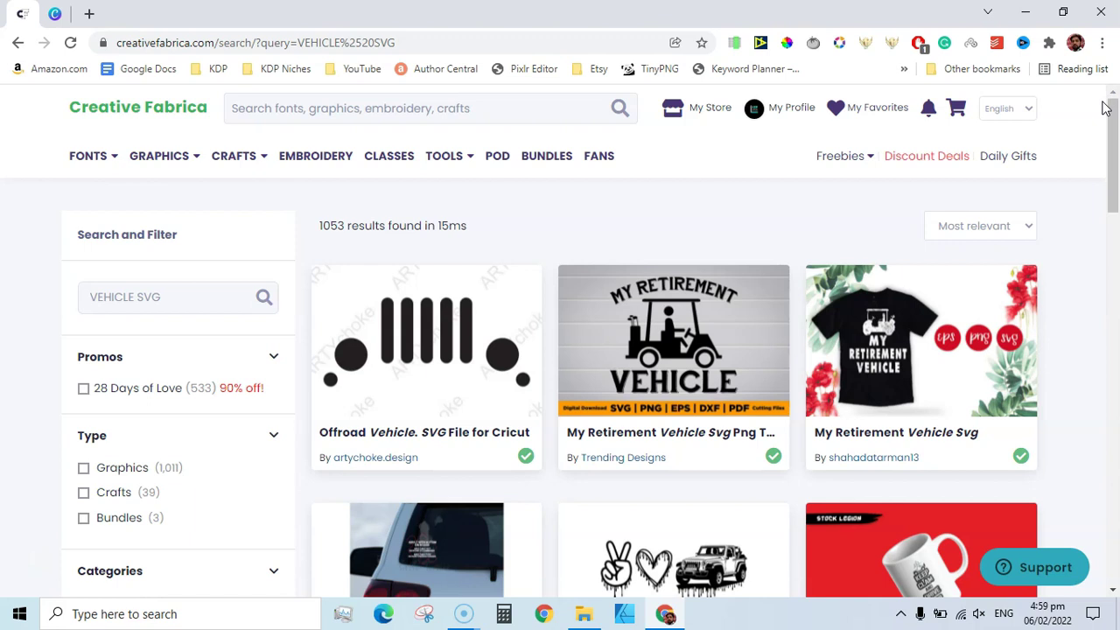
{"action": "left_click", "coordinate": [216, 295]}
{"action": "left_click", "coordinate": [582, 614]}
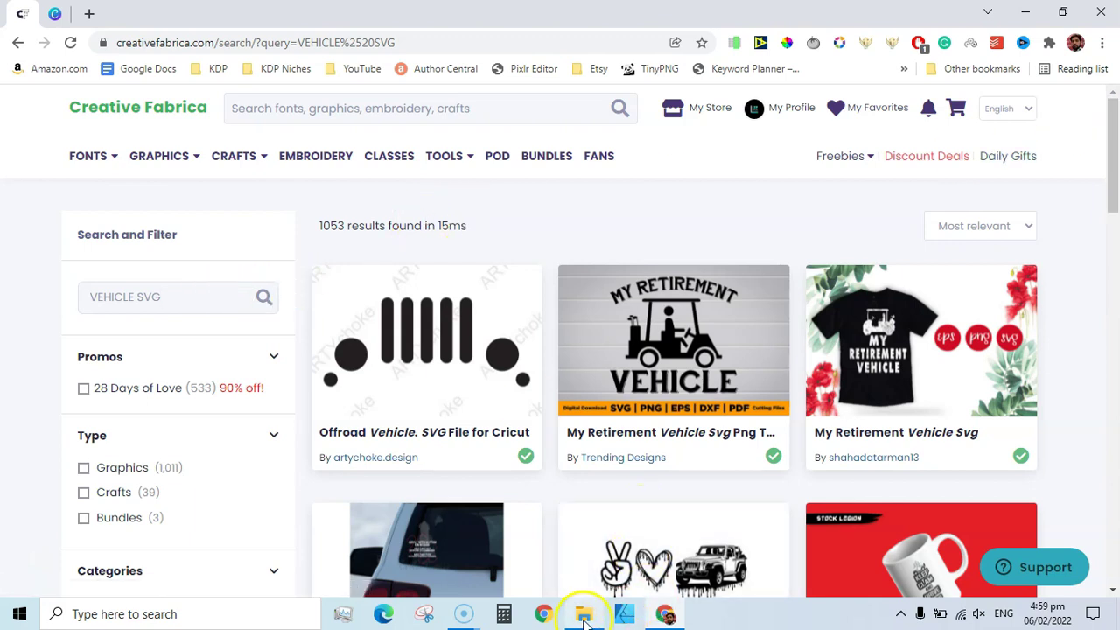
- Browse to Toddlers Coloring Book › Interiors › Source files, listing its 112 .afdesign files
{"action": "left_click", "coordinate": [534, 564]}
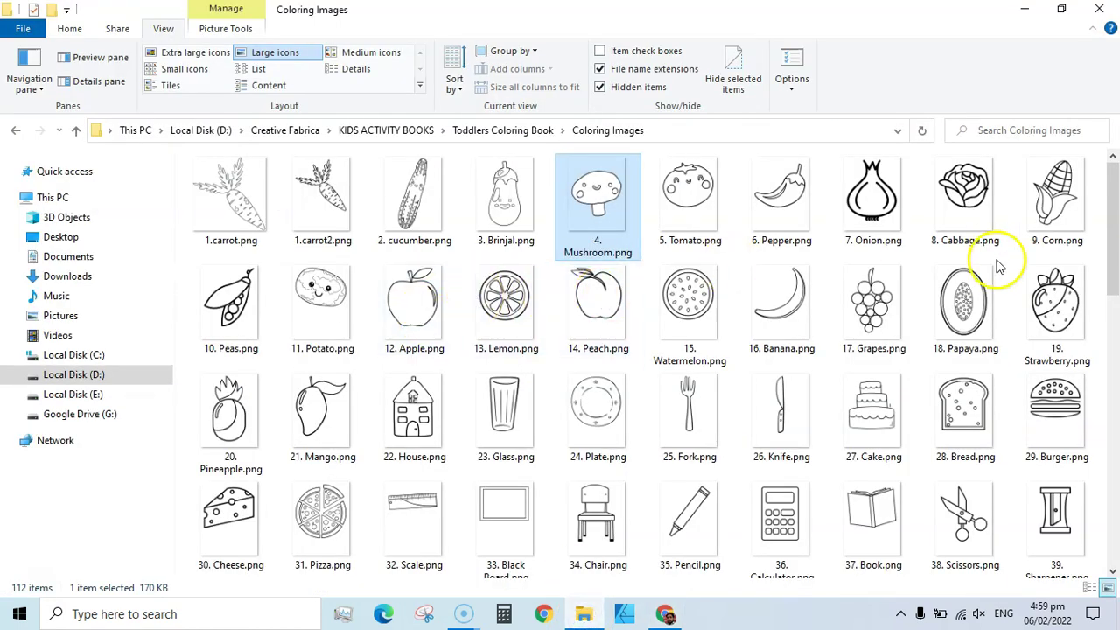
{"action": "mouse_move", "coordinate": [1109, 171]}
{"action": "left_mouse_down"}
{"action": "mouse_move", "coordinate": [1116, 341]}
{"action": "mouse_move", "coordinate": [1109, 138]}
{"action": "left_mouse_up"}
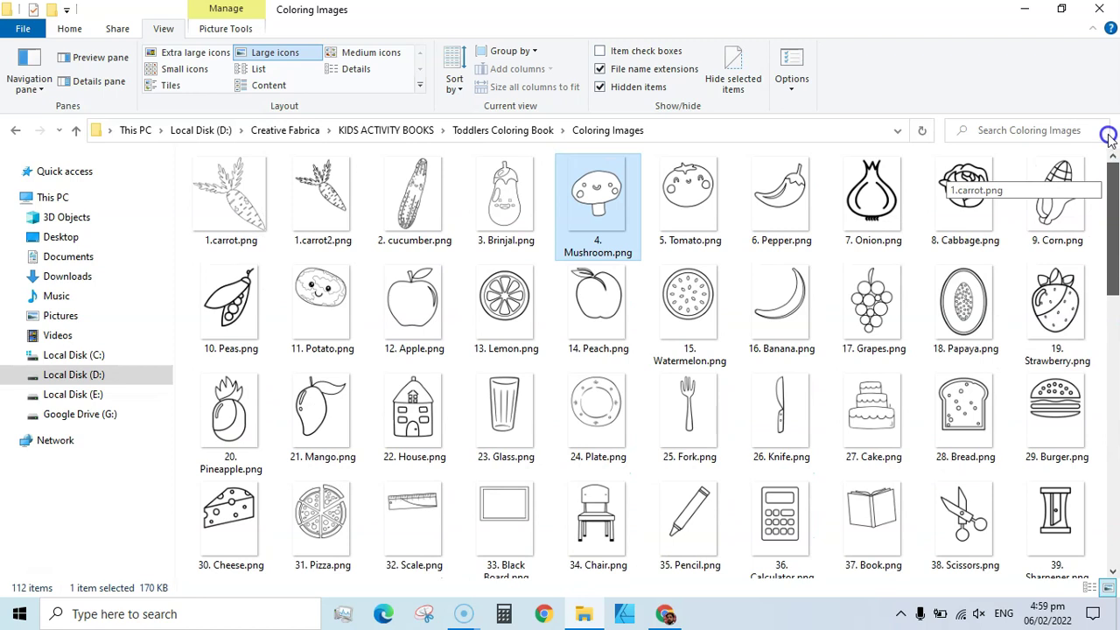
{"action": "left_click", "coordinate": [530, 131]}
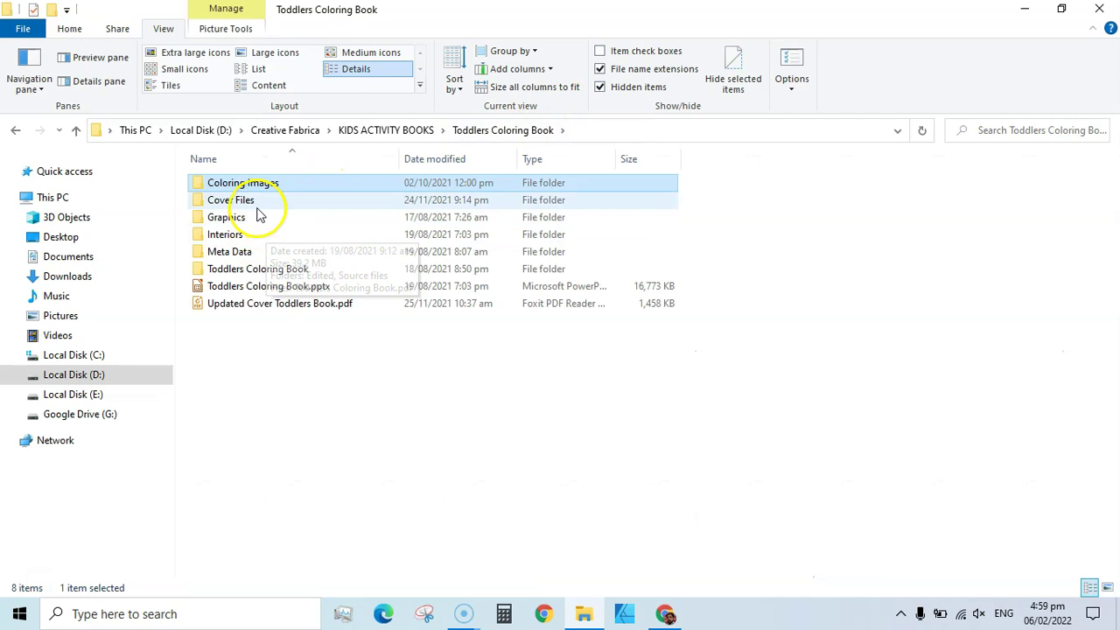
{"action": "double_click", "coordinate": [249, 235]}
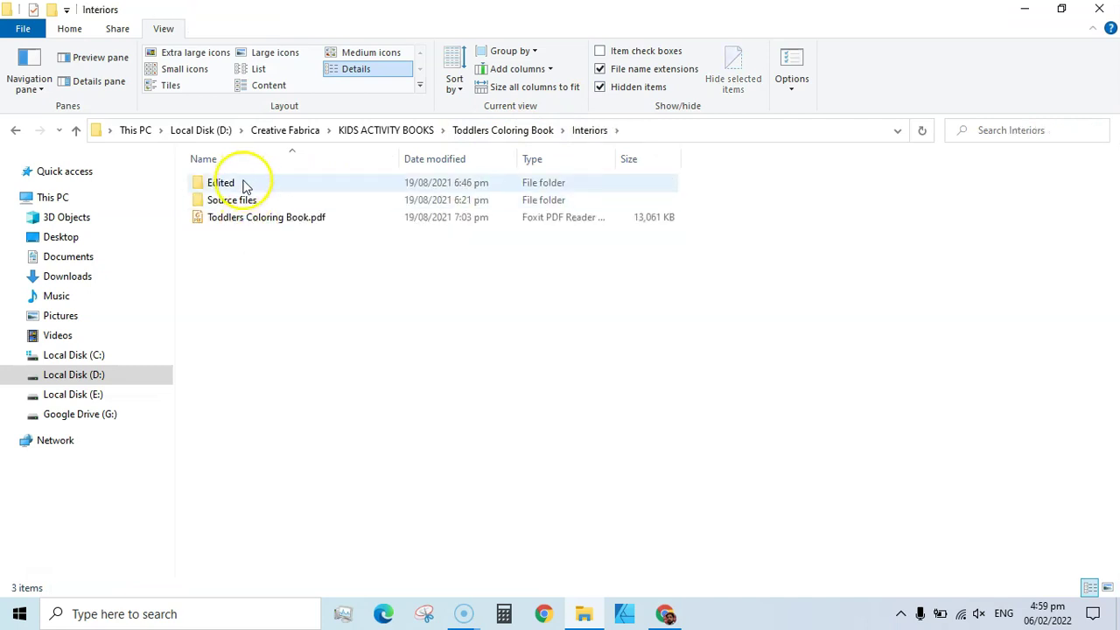
{"action": "double_click", "coordinate": [246, 201]}
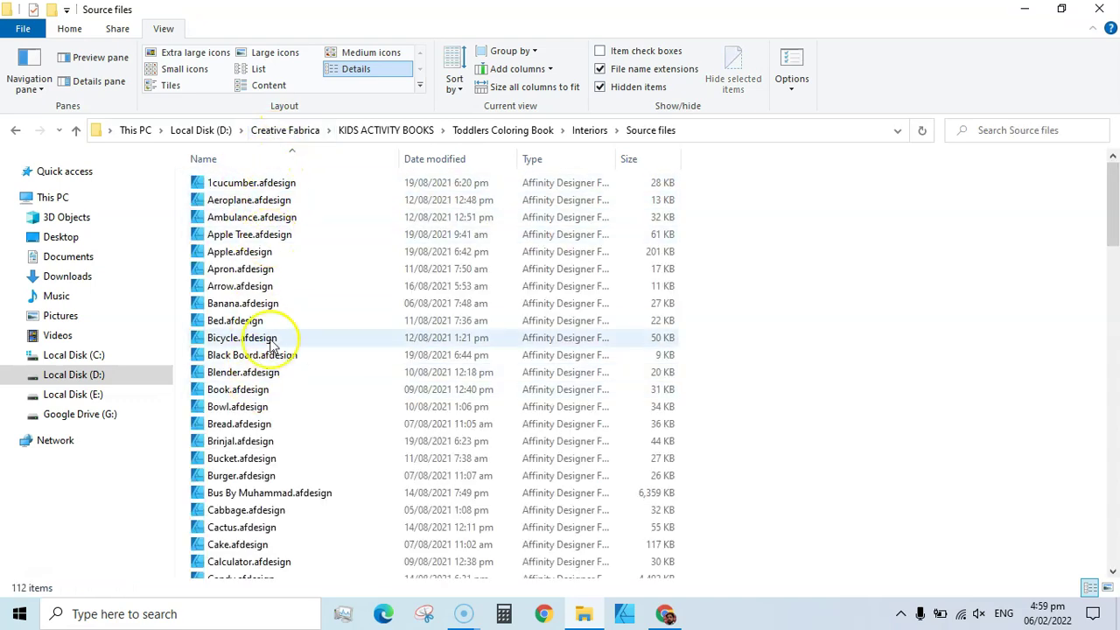
{"action": "left_click", "coordinate": [625, 614]}
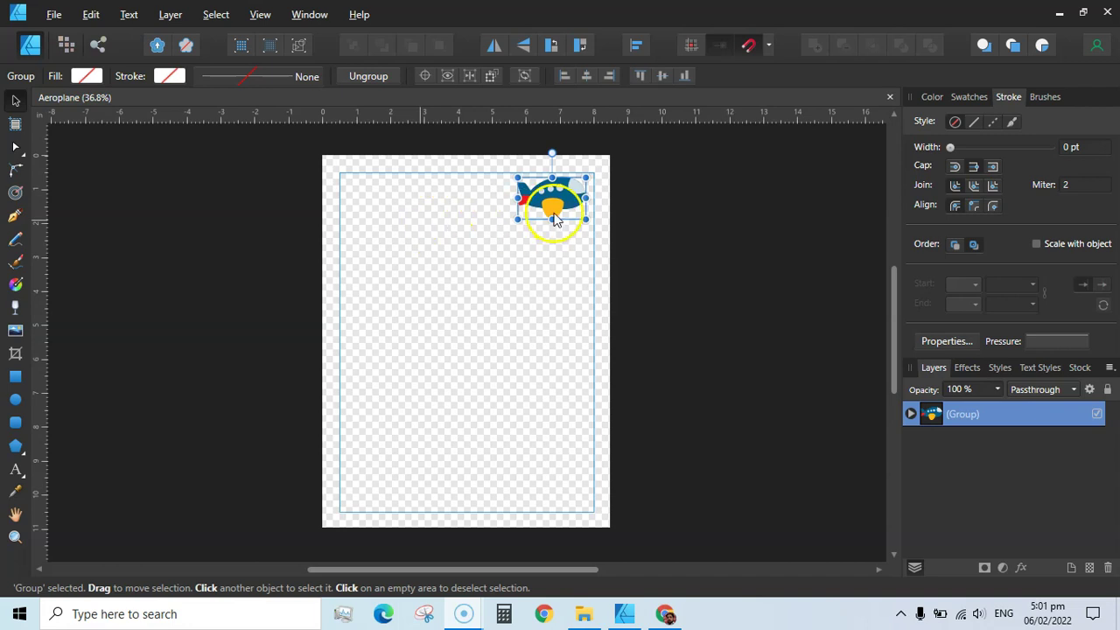
- Move the aeroplane group toward the page centre and enlarge it slightly
{"action": "left_click_drag", "start_coordinate": [546, 206], "coordinate": [571, 401]}
{"action": "left_click_drag", "start_coordinate": [493, 311], "coordinate": [490, 320]}
{"action": "left_click_drag", "start_coordinate": [569, 395], "coordinate": [592, 408]}
{"action": "mouse_move", "coordinate": [505, 350]}
{"action": "left_mouse_down"}
{"action": "mouse_move", "coordinate": [495, 352]}
{"action": "mouse_move", "coordinate": [509, 354]}
{"action": "left_mouse_up"}
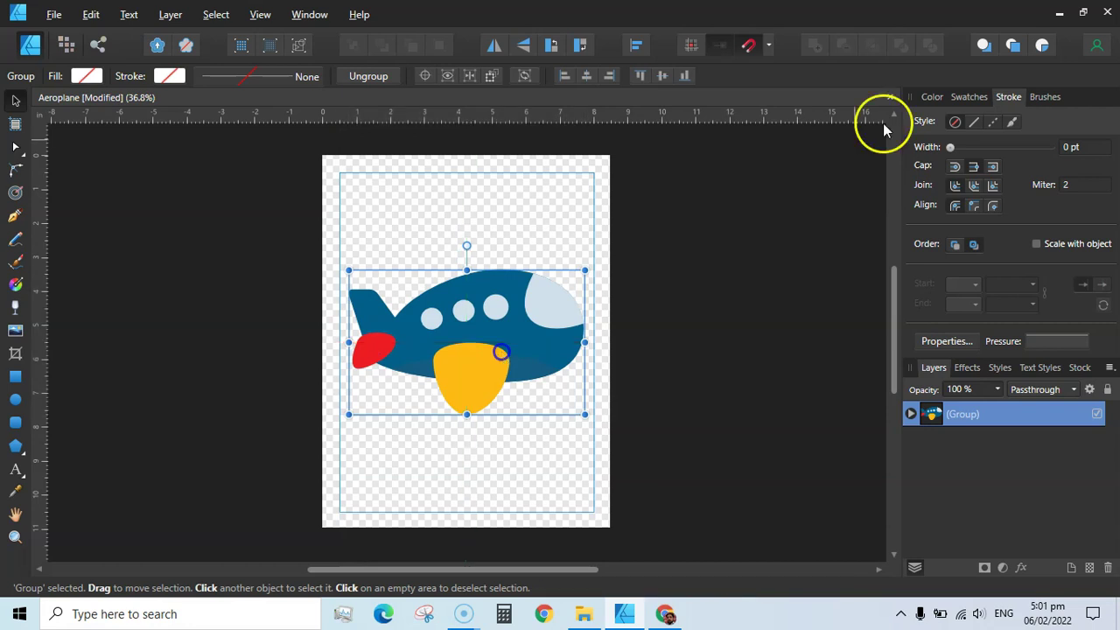
- Fill the aeroplane white with a 5.8 pt black outline, then go back to Canva
{"action": "left_click", "coordinate": [959, 97]}
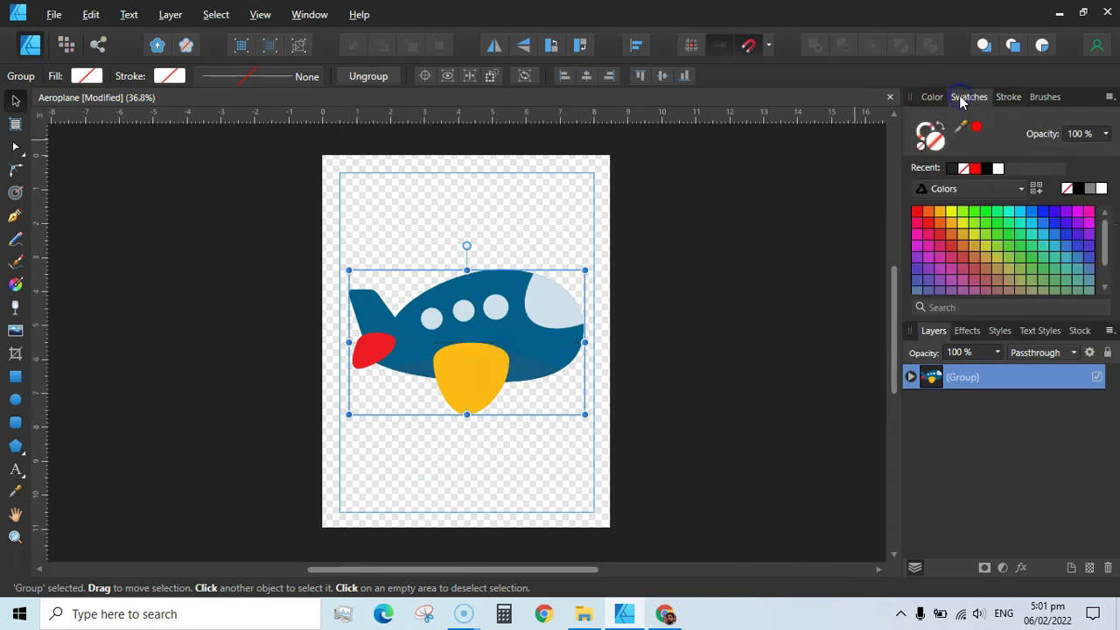
{"action": "left_click", "coordinate": [933, 145]}
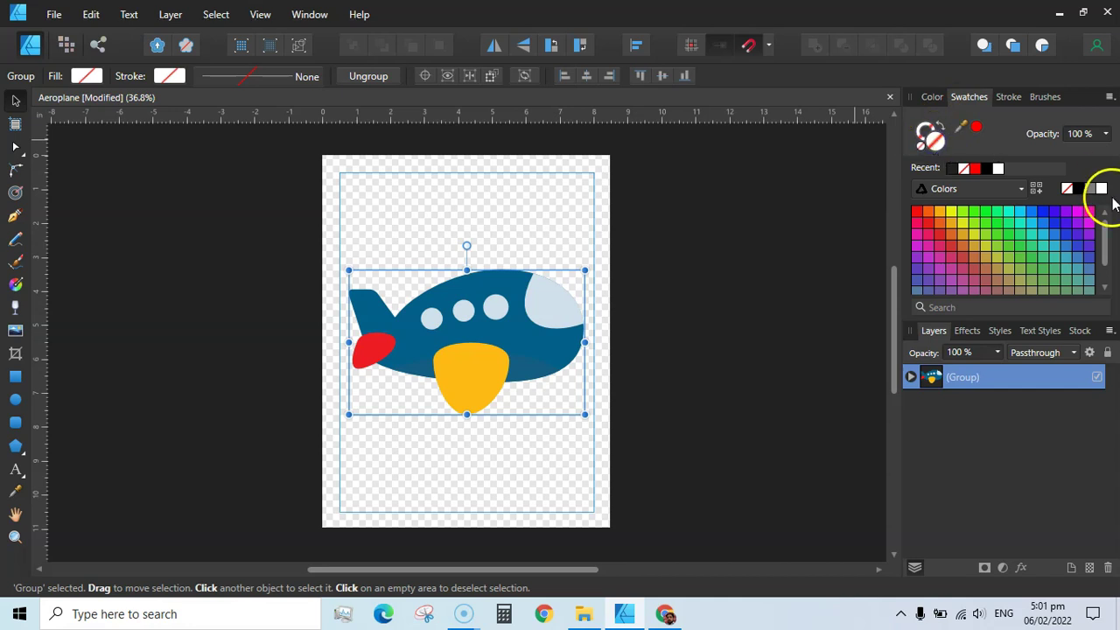
{"action": "left_click", "coordinate": [1101, 189]}
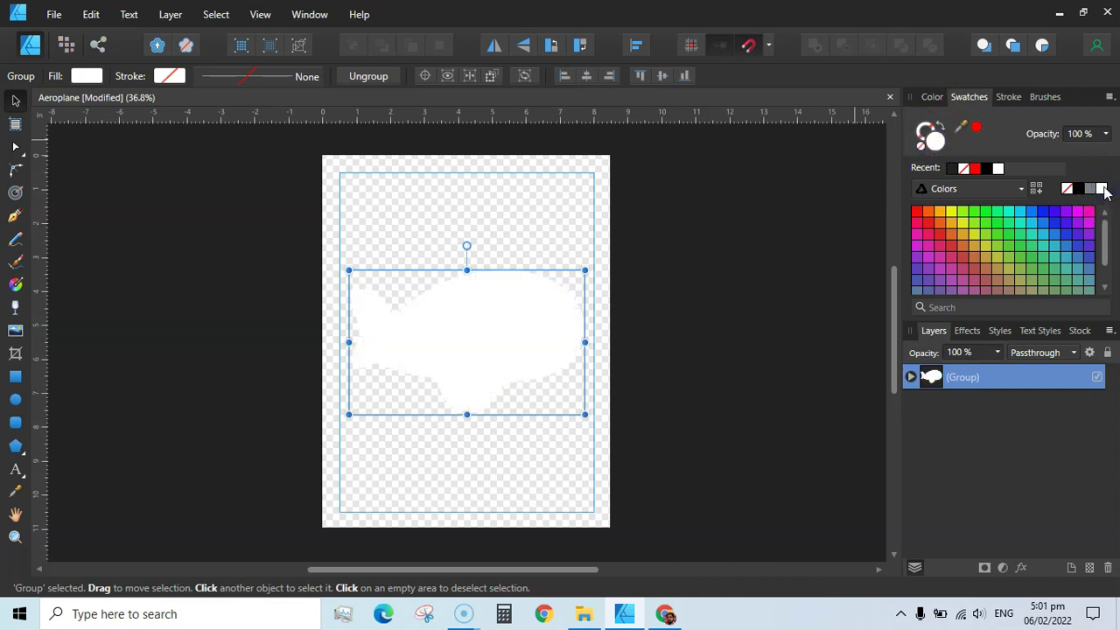
{"action": "left_click", "coordinate": [1009, 97]}
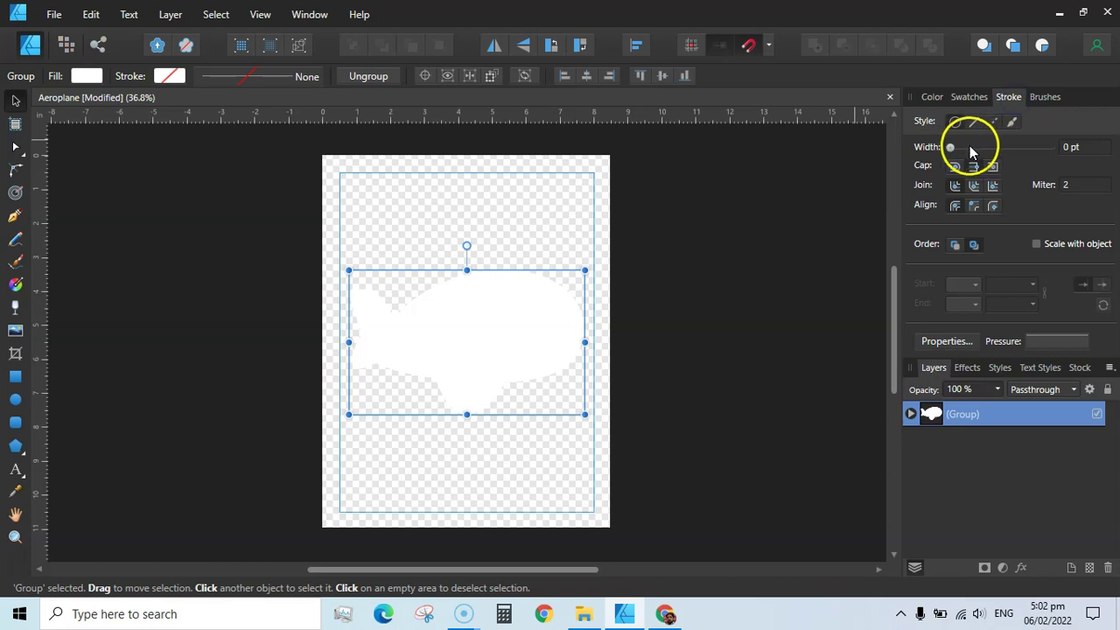
{"action": "left_click_drag", "start_coordinate": [951, 147], "coordinate": [984, 147]}
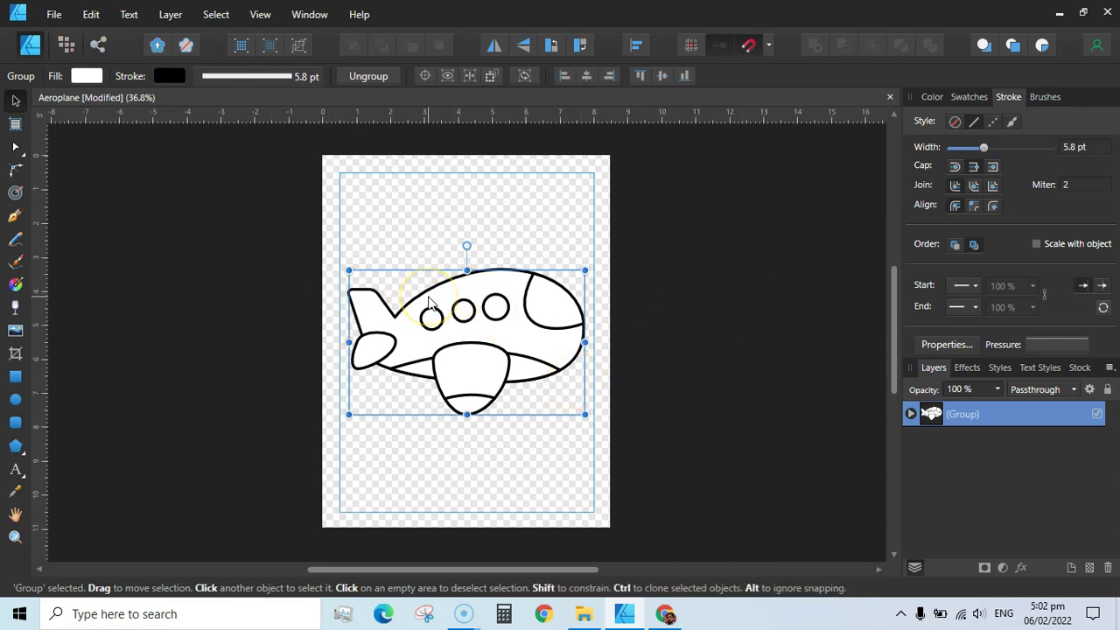
{"action": "key", "text": "a"}
{"action": "left_click", "coordinate": [679, 303]}
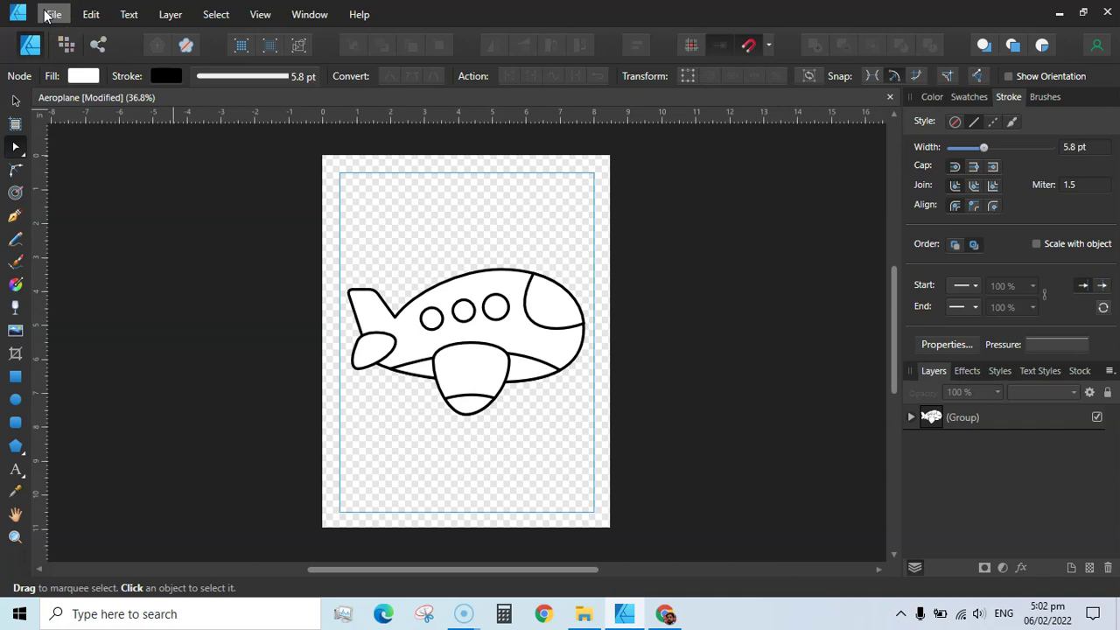
{"action": "left_click", "coordinate": [641, 597]}
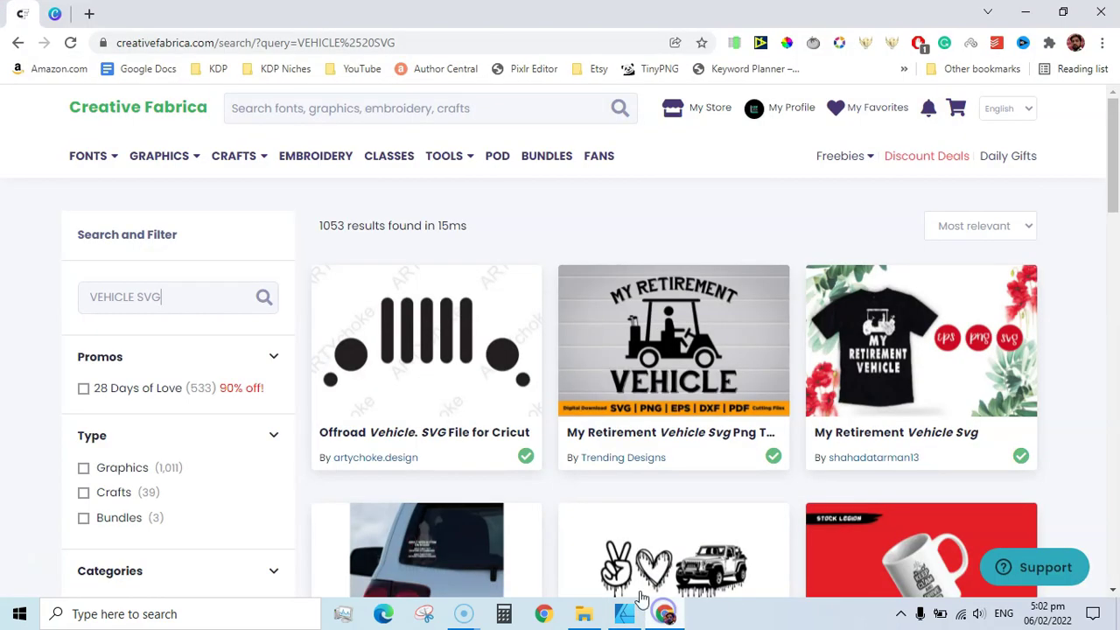
{"action": "left_click", "coordinate": [55, 13]}
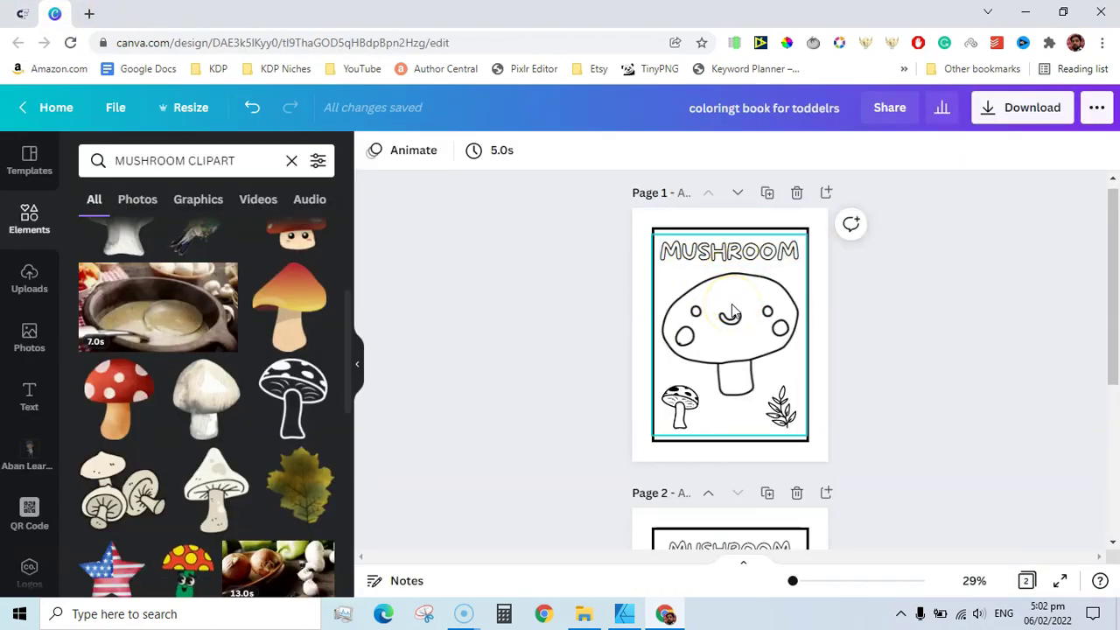
- Shrink page 1's full-page image to a box about 6.8 wide by 7.6 tall
{"action": "left_click", "coordinate": [733, 251]}
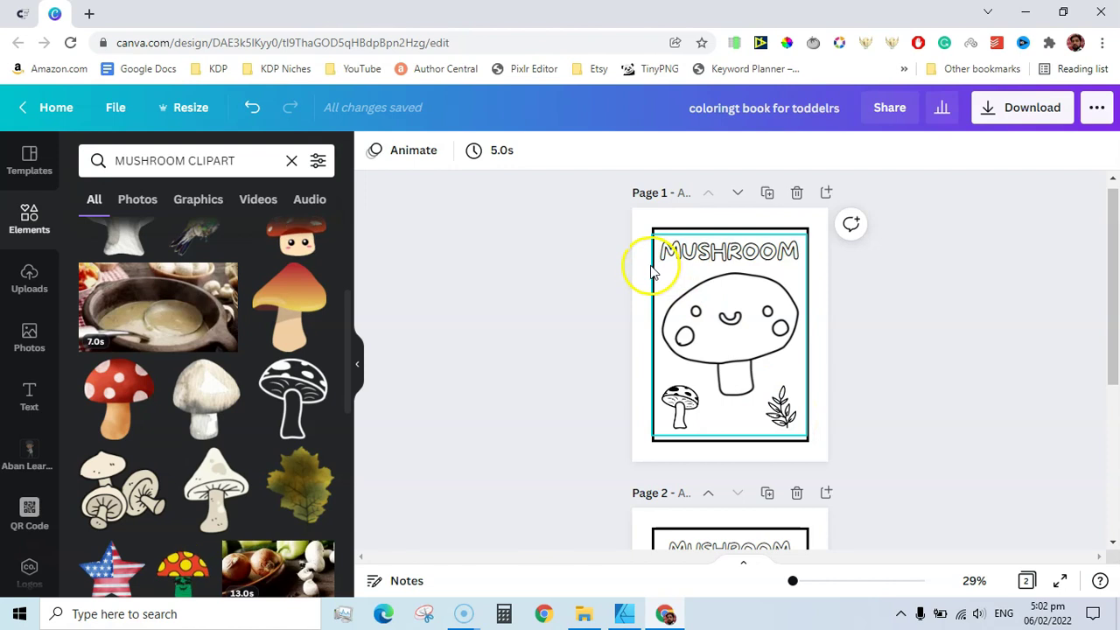
{"action": "left_click", "coordinate": [809, 239]}
{"action": "left_click_drag", "start_coordinate": [807, 230], "coordinate": [724, 341]}
{"action": "left_click_drag", "start_coordinate": [731, 385], "coordinate": [804, 389]}
{"action": "left_click_drag", "start_coordinate": [731, 341], "coordinate": [730, 228]}
{"action": "left_click", "coordinate": [921, 346]}
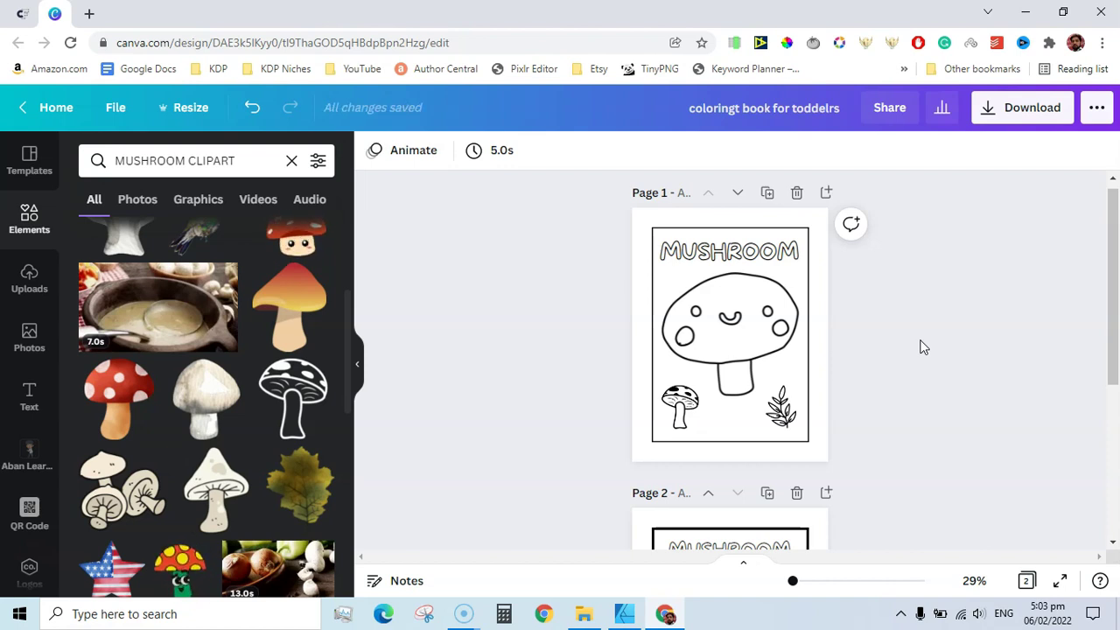
{"action": "left_click", "coordinate": [487, 316]}
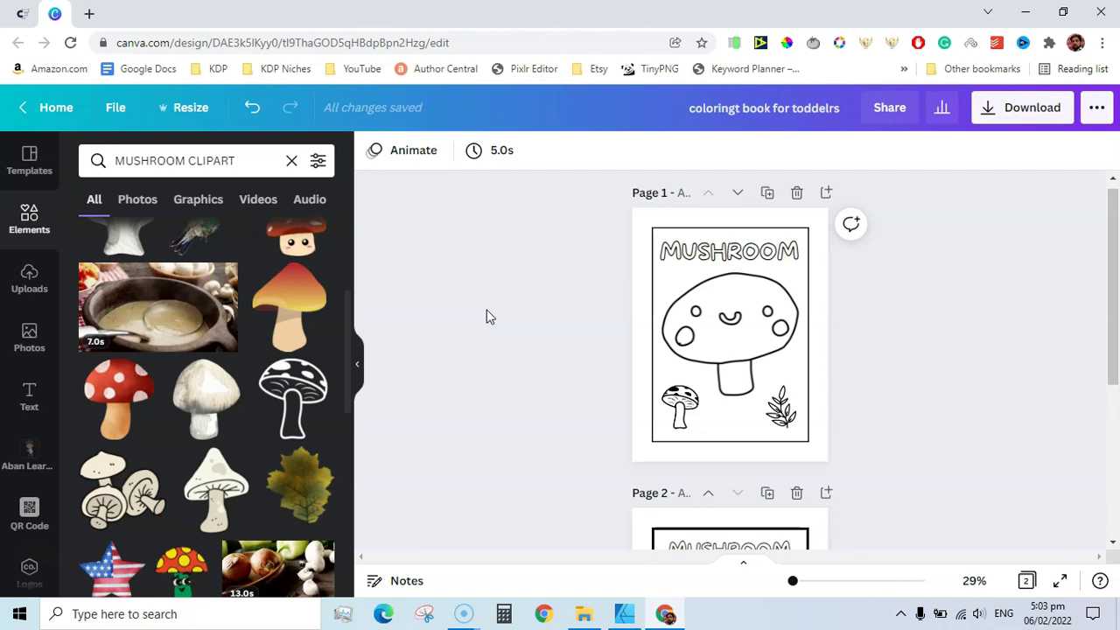
- Switch to the Creative Fabrica tab showing the VEHICLE SVG results
{"action": "left_click", "coordinate": [22, 13]}
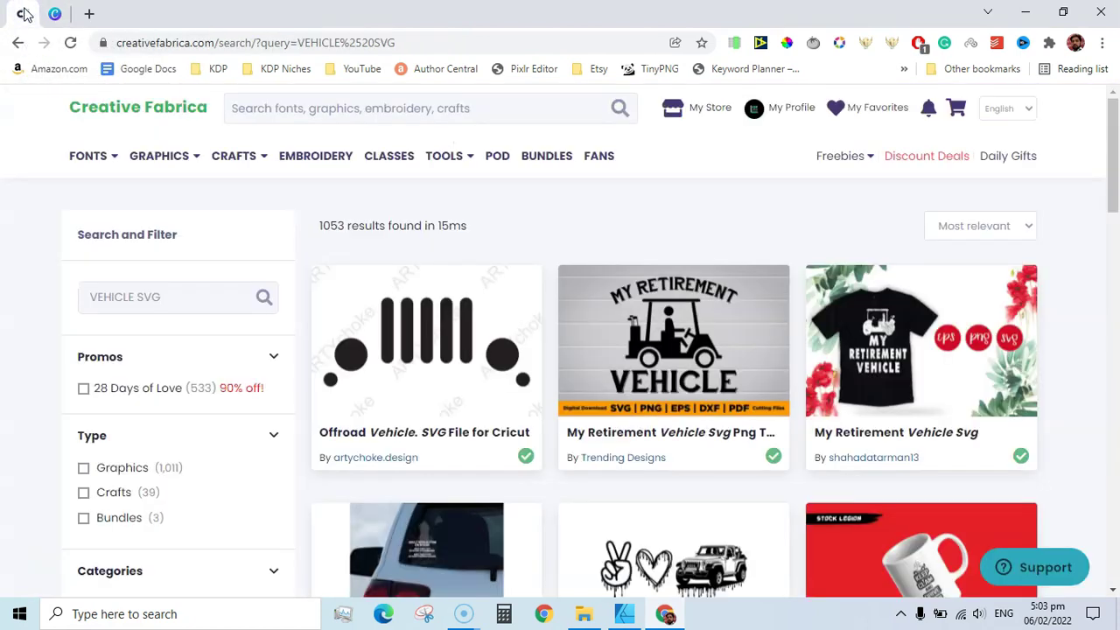